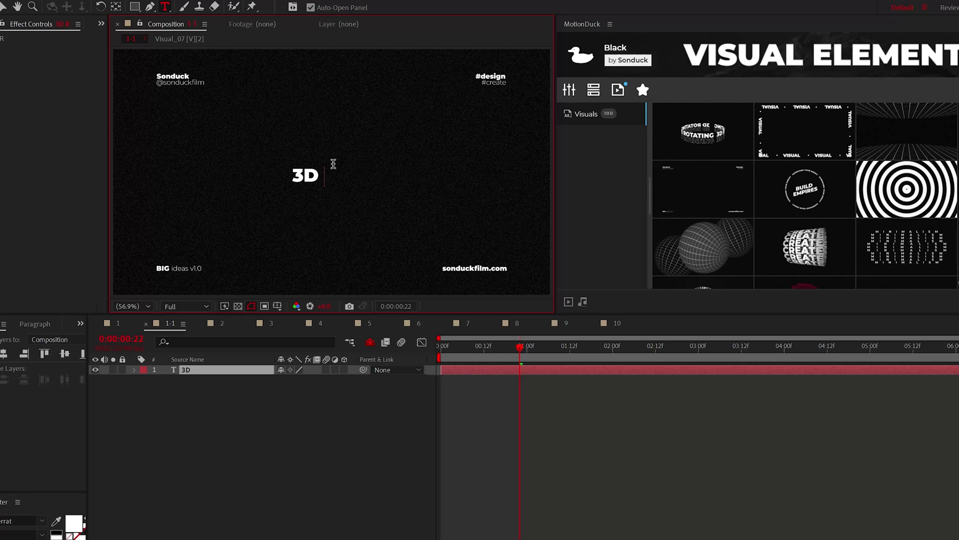
Step: Finish typing the 3D ROTATING title and draw a circular ellipse mask over it
type("TING 3D ROTATION 3D ROTA")
left_click(347, 370)
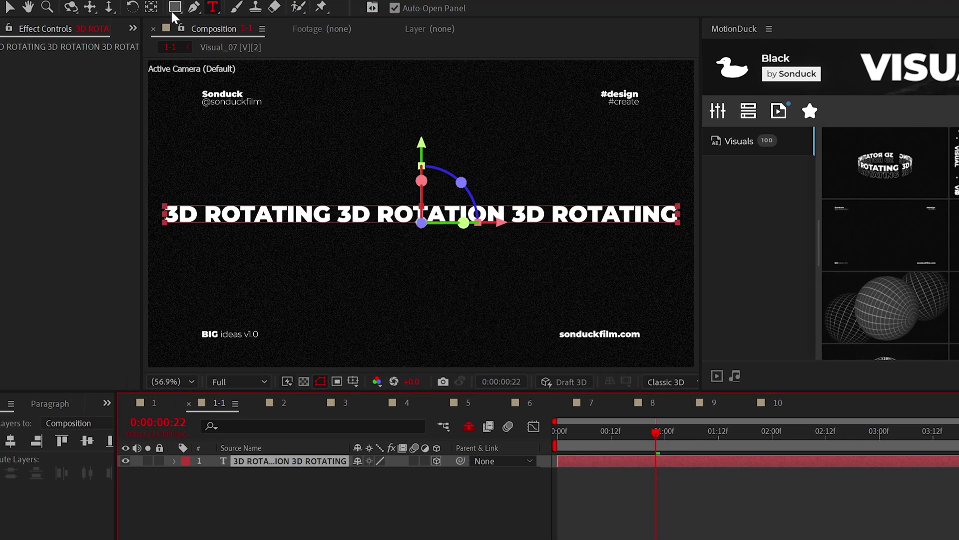
left_click(135, 7)
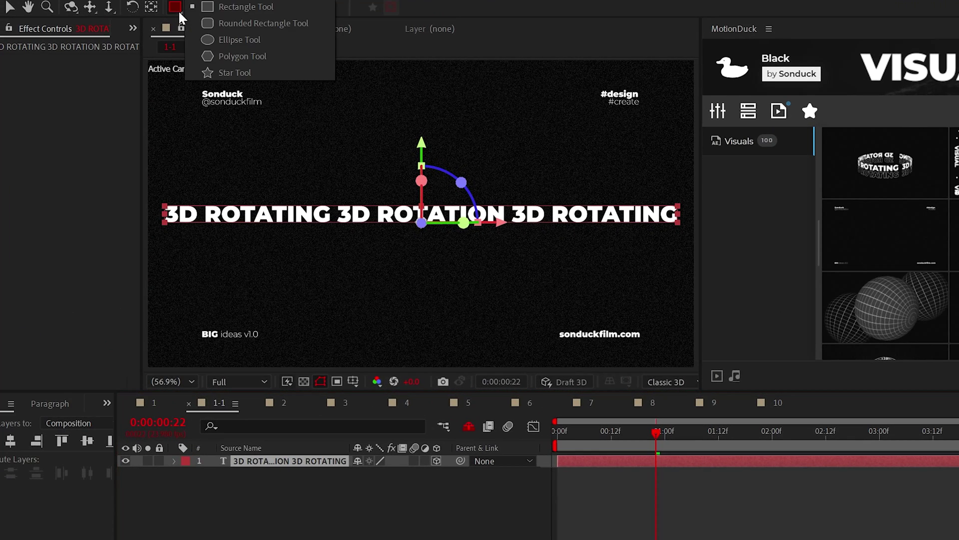
left_click(167, 32)
left_click_drag(332, 170, 348, 199)
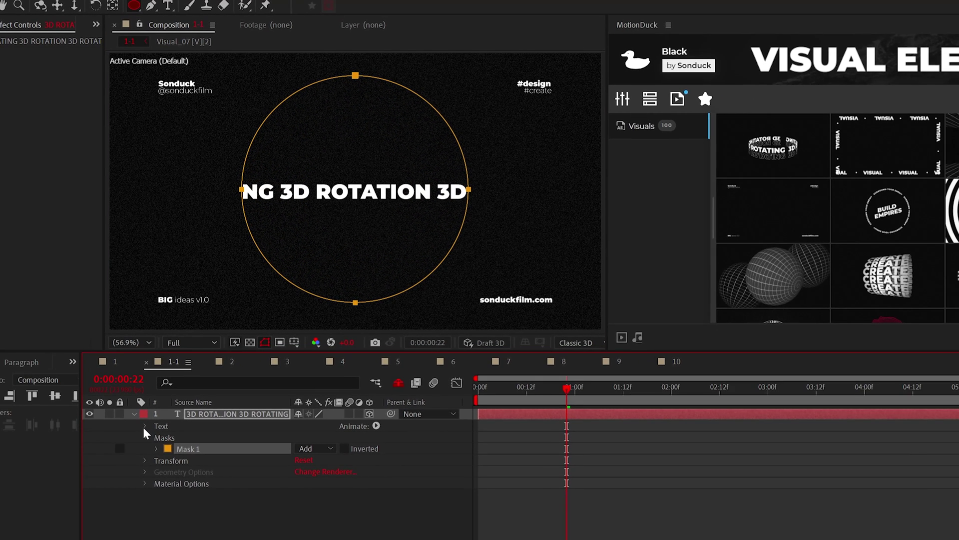
Step: Set the text Path to Mask 1 and give First Margin the expression time*-200
left_click(187, 475)
left_click(201, 500)
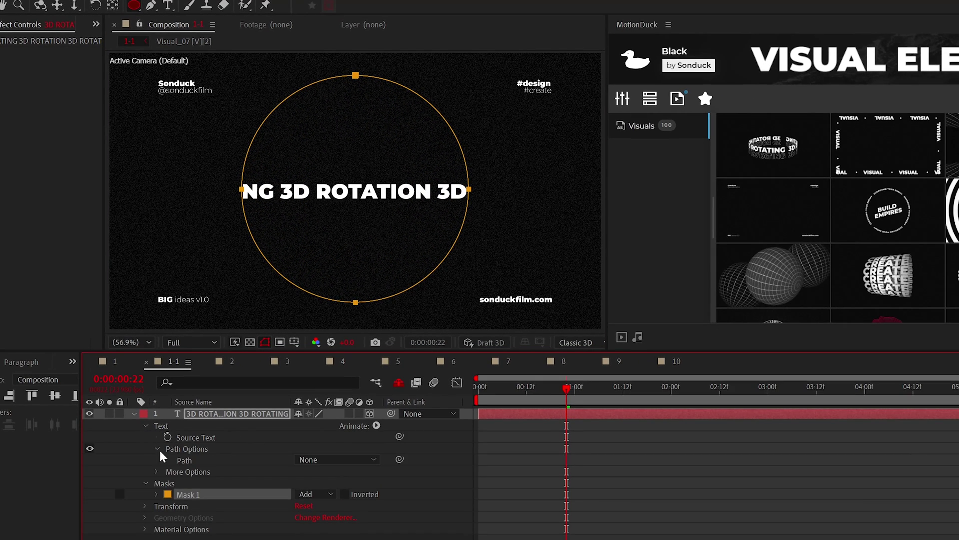
left_click(330, 495)
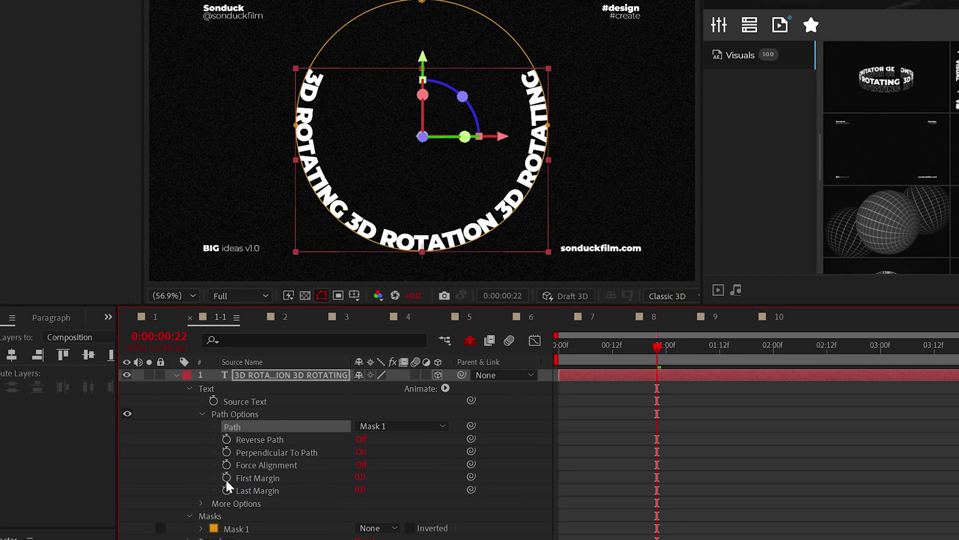
left_click(226, 479, "alt")
type("time*")
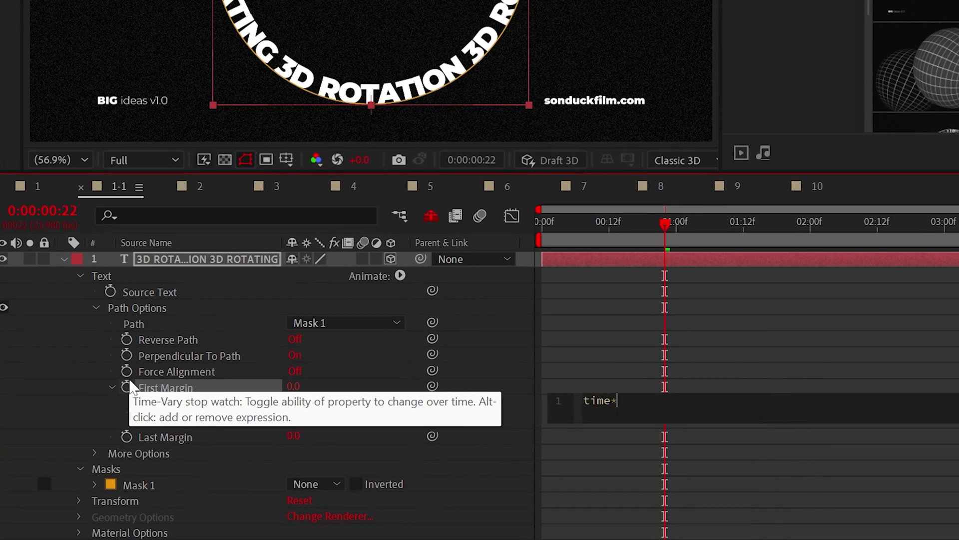
type("-200")
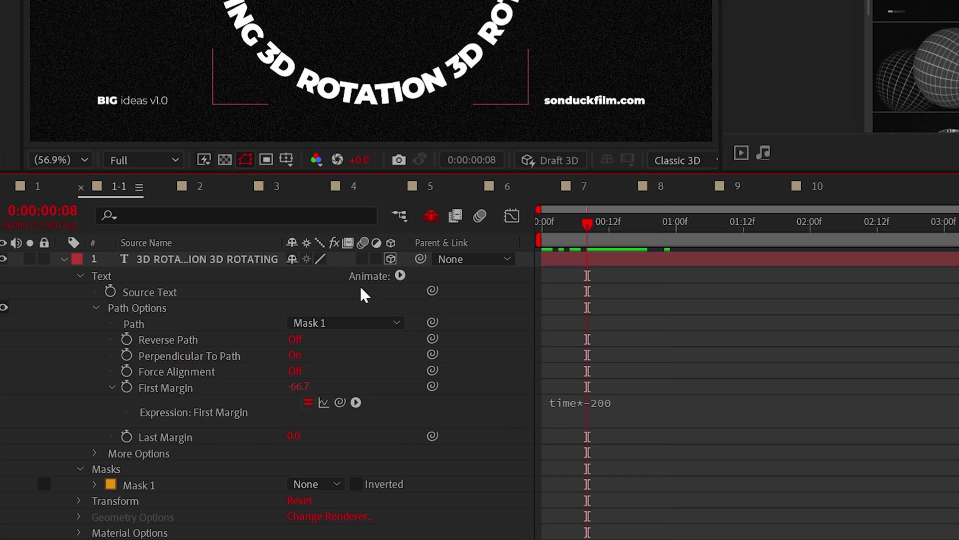
Step: Enable Per-character 3D and add a Rotation animator with X rotation 90°
left_click(400, 275)
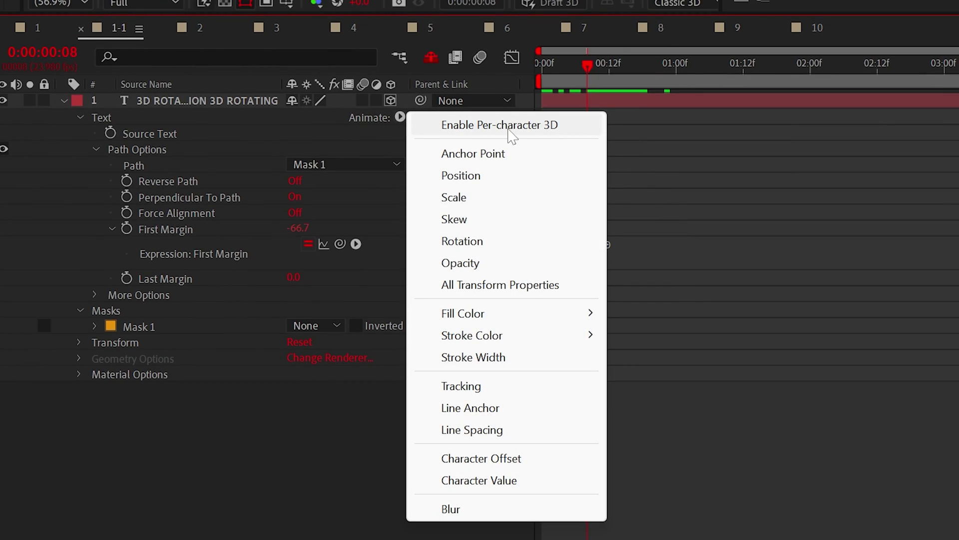
left_click(537, 129)
left_click(400, 118)
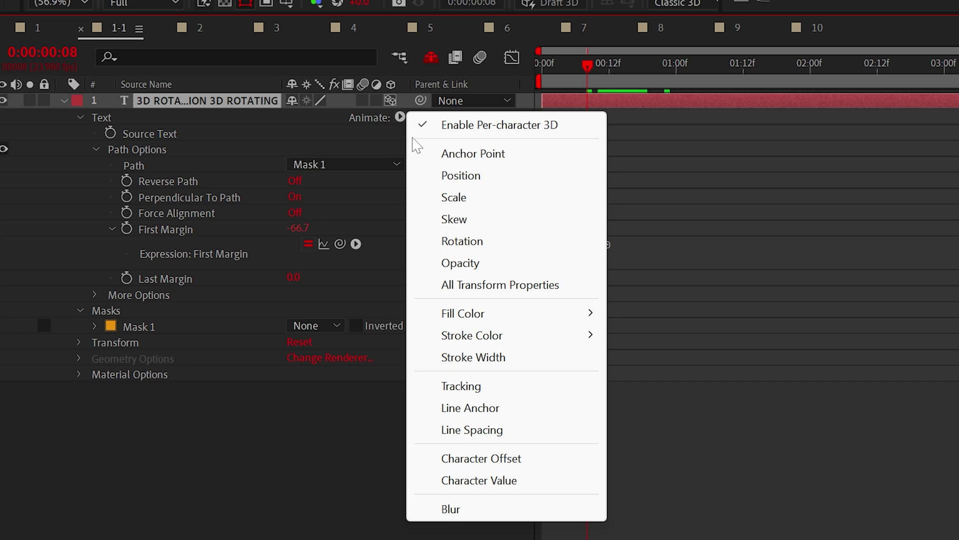
left_click(462, 242)
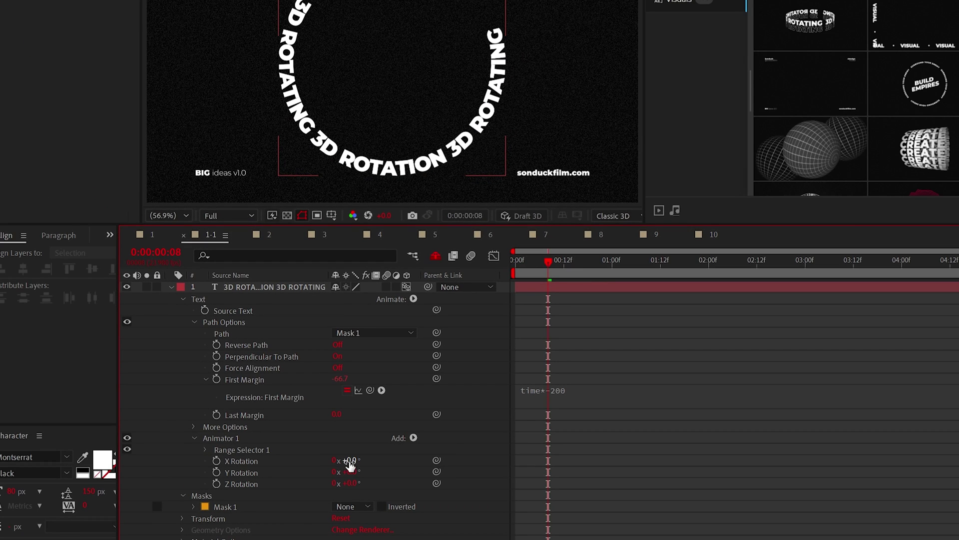
type("0")
key("Return")
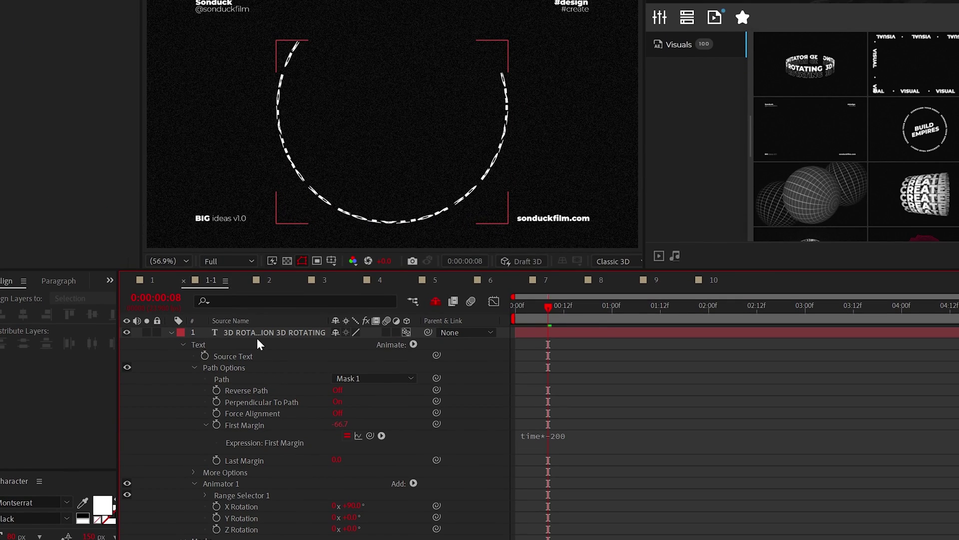
Step: Tilt the text ring back to an X Rotation of -80° so it reads as a flat ellipse
left_click(256, 288)
left_click(183, 344)
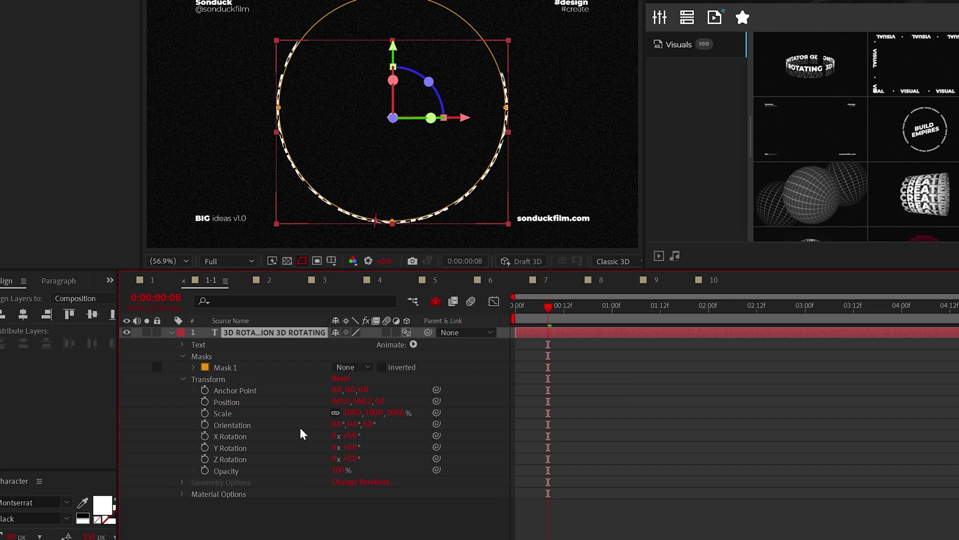
left_click_drag(349, 436, 337, 436)
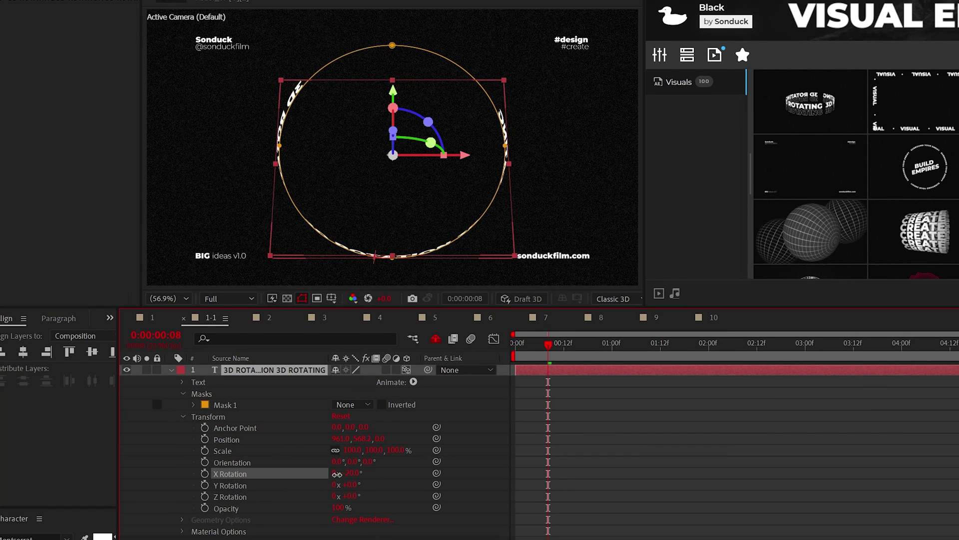
left_click_drag(337, 475, 299, 475)
Step: Duplicate the ring, move the copy lower in the frame and turn its text into outlines
key("ctrl+d")
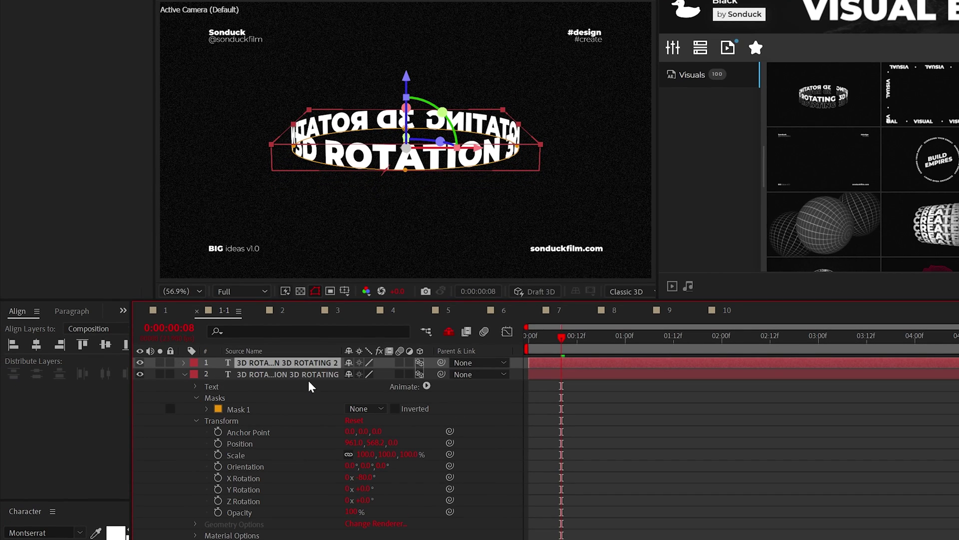
left_click(310, 376)
left_click_drag(378, 443, 418, 443)
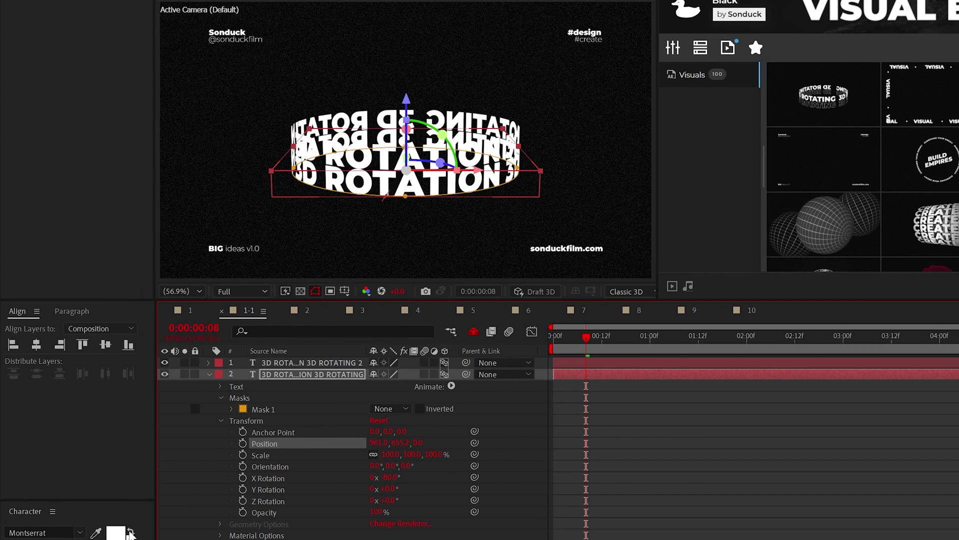
left_click(130, 531)
left_click(331, 487)
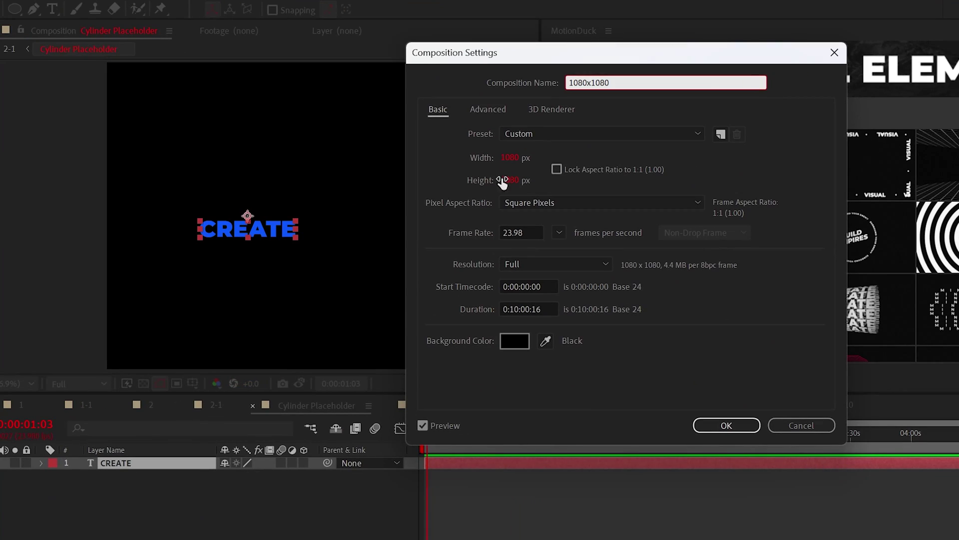
Step: Confirm the 1080x1080 composition settings and rotate the CREATE layer to -90°
left_click(727, 426)
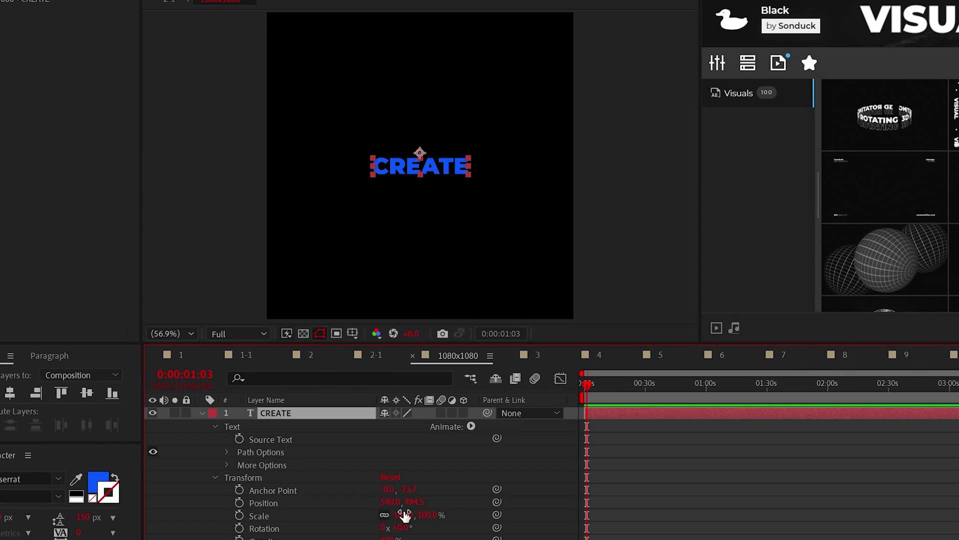
left_click(401, 528)
type("-90")
key("Return")
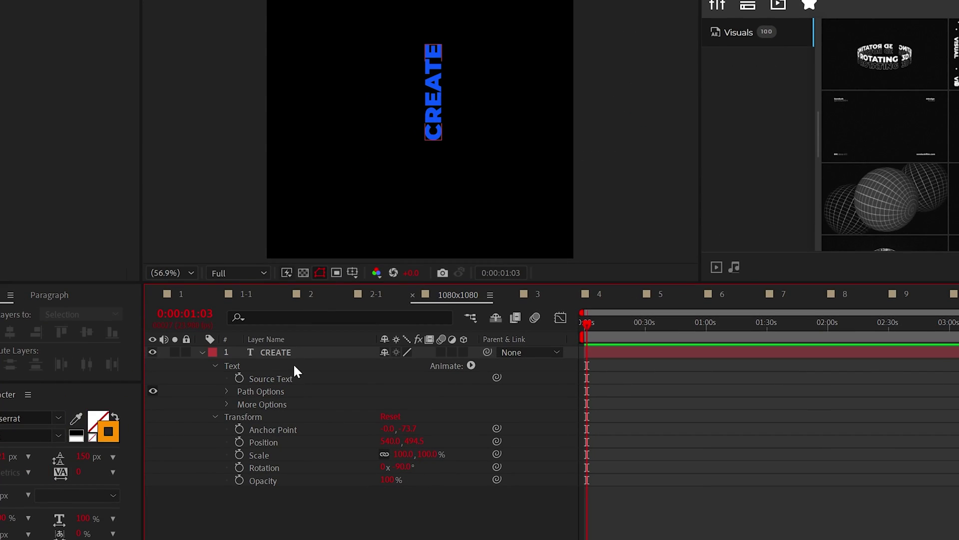
Step: Apply CC RepeTile to CREATE and expand it 1500 to the right
left_click(126, 6)
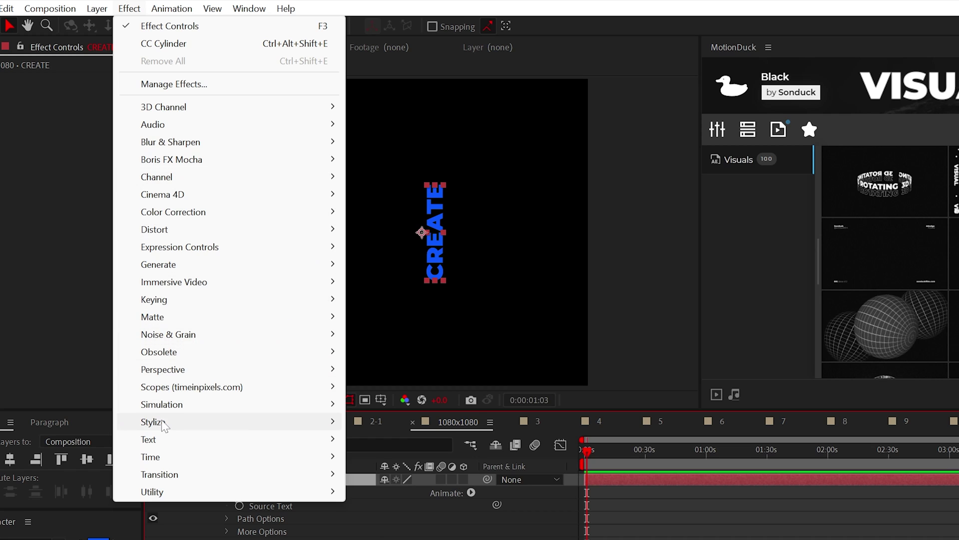
mouse_move(160, 422)
left_click(423, 254)
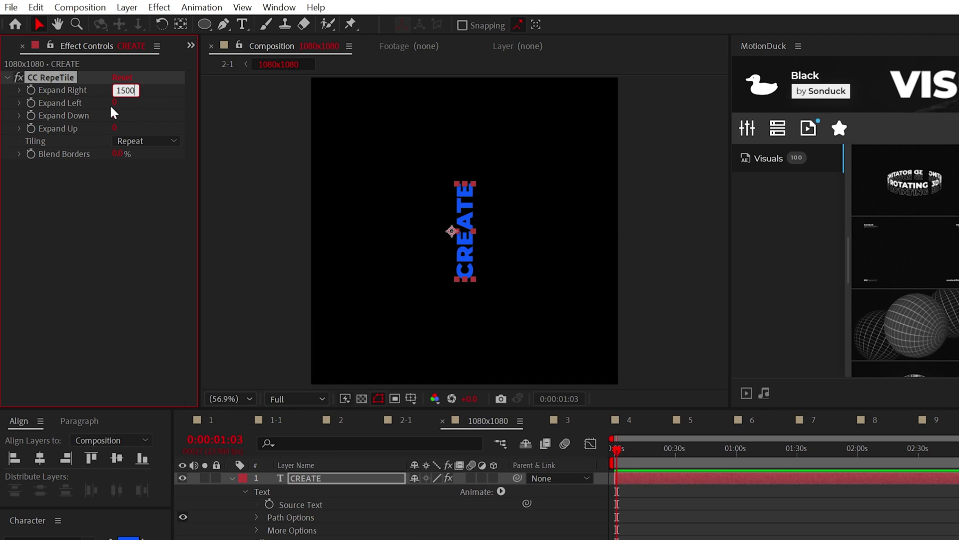
key("Tab")
Step: Set RepeTile's left expansion, apply CC Cylinder and push its Position Z to -500
type("1")
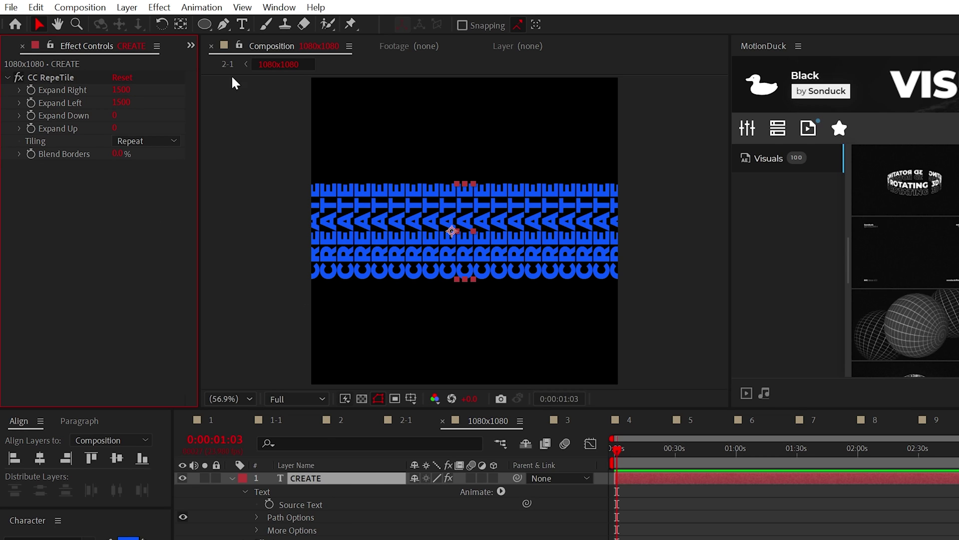
left_click(165, 9)
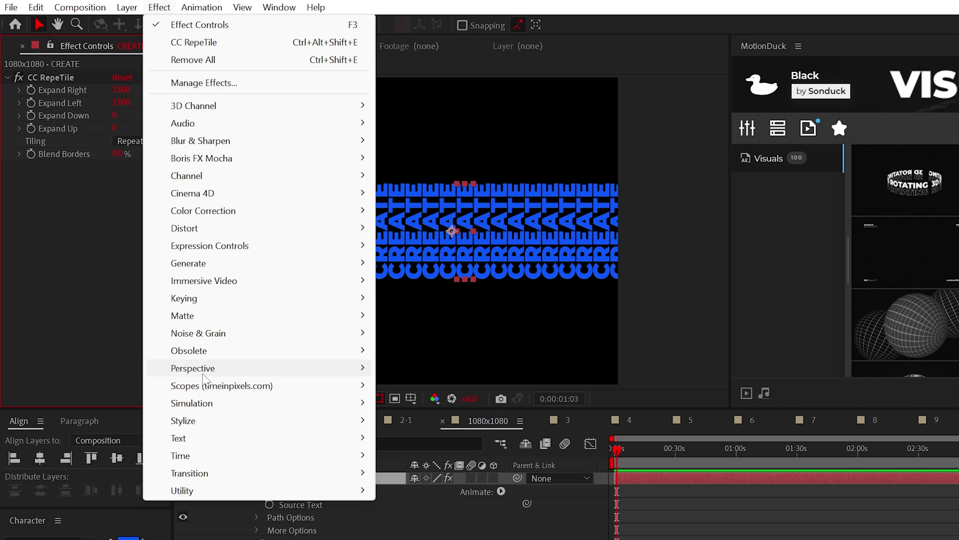
mouse_move(210, 368)
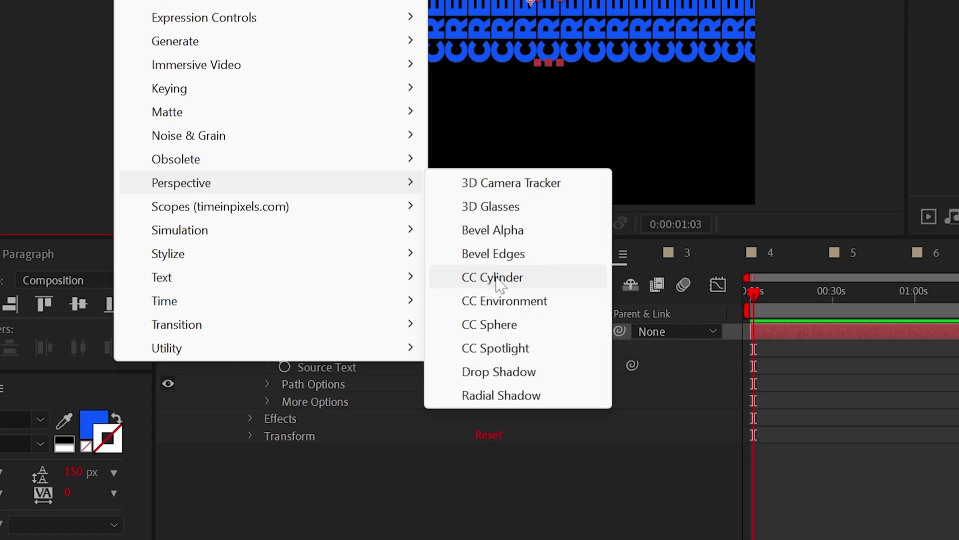
left_click(498, 282)
left_click(16, 190)
mouse_move(125, 227)
left_mouse_down()
mouse_move(116, 228)
mouse_move(124, 228)
left_mouse_up()
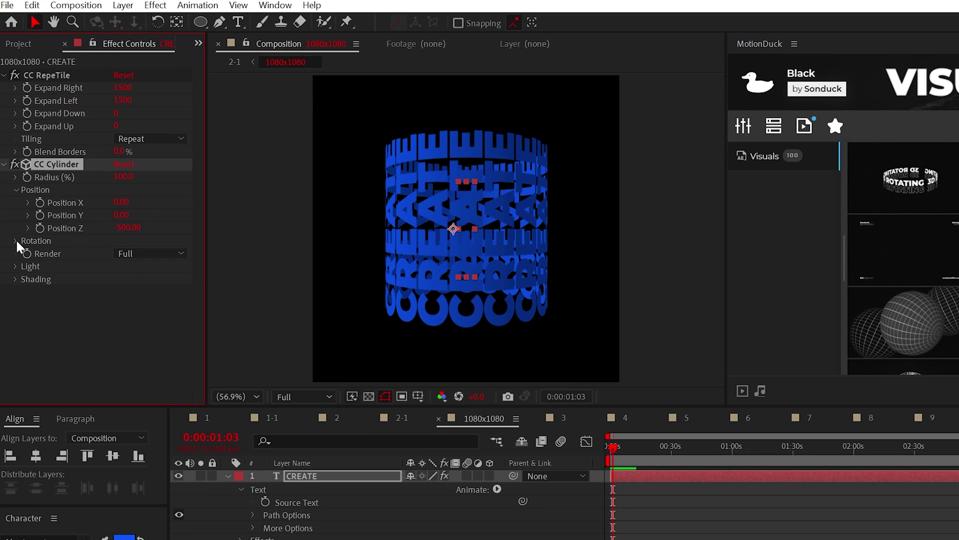
Step: Rotate the cylinder to X 20 and Z 90 and give Rotation Y a time expression
left_click(15, 240)
left_click_drag(125, 296, 155, 336)
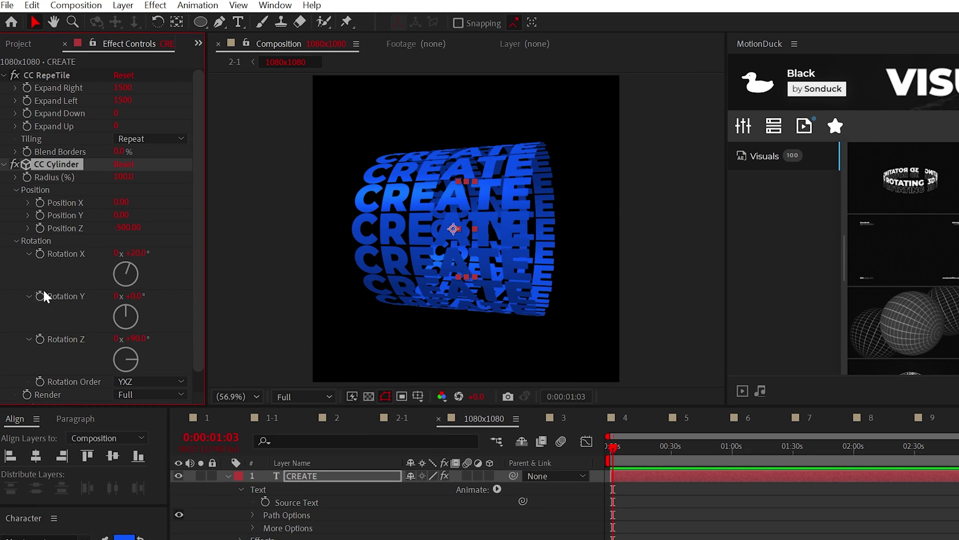
left_click(40, 296, "alt")
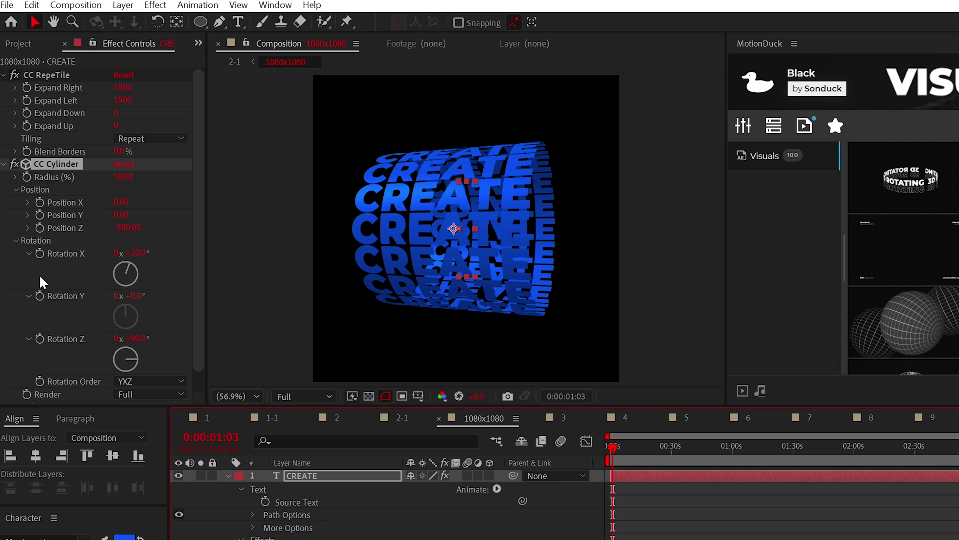
type("time*-")
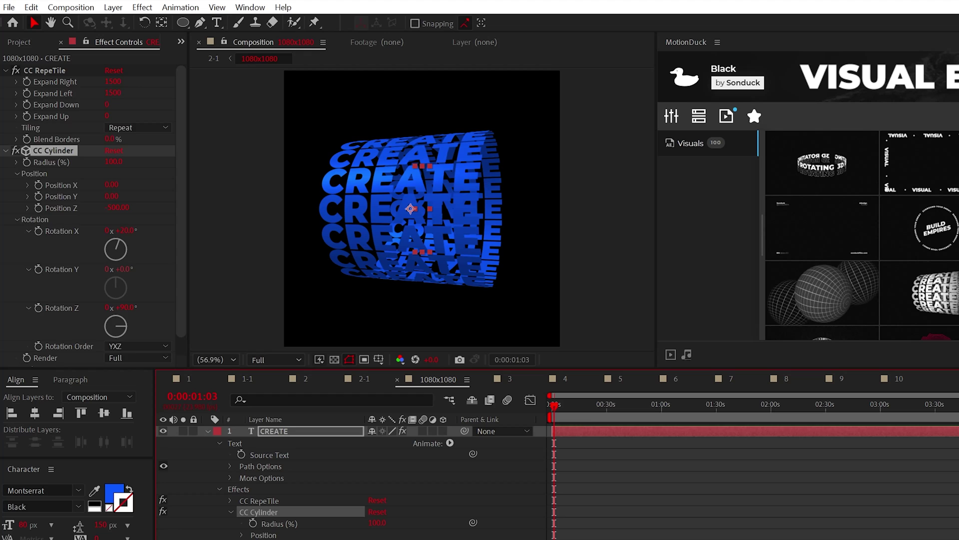
Step: Add a Drop Shadow placed above CC Cylinder with opacity raised to 100%
left_click(142, 7)
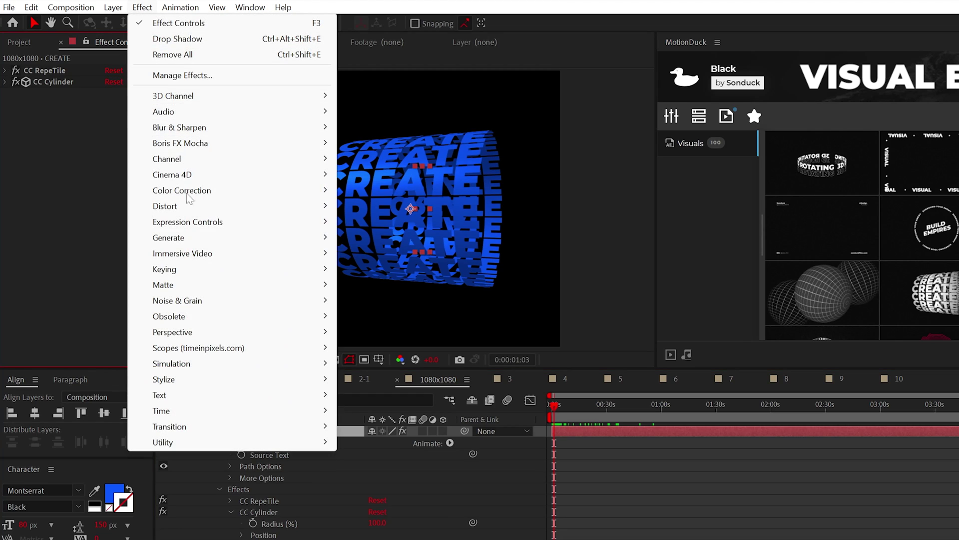
mouse_move(182, 337)
left_click(363, 456)
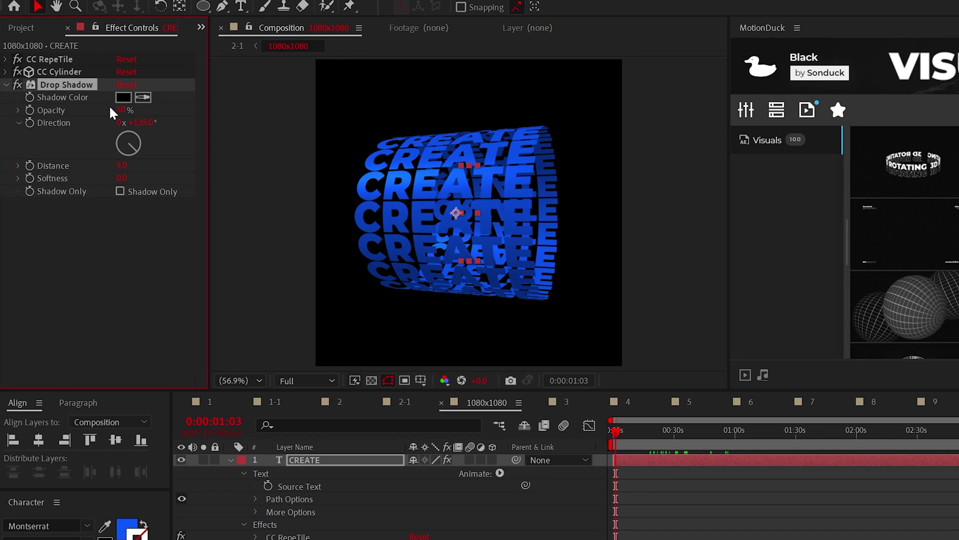
left_click_drag(62, 67, 62, 67)
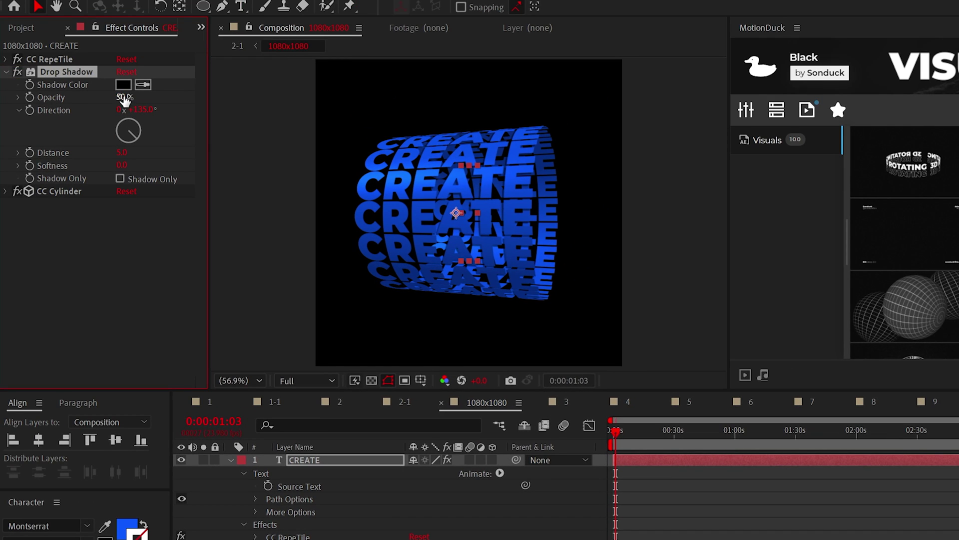
left_click_drag(132, 98, 252, 101)
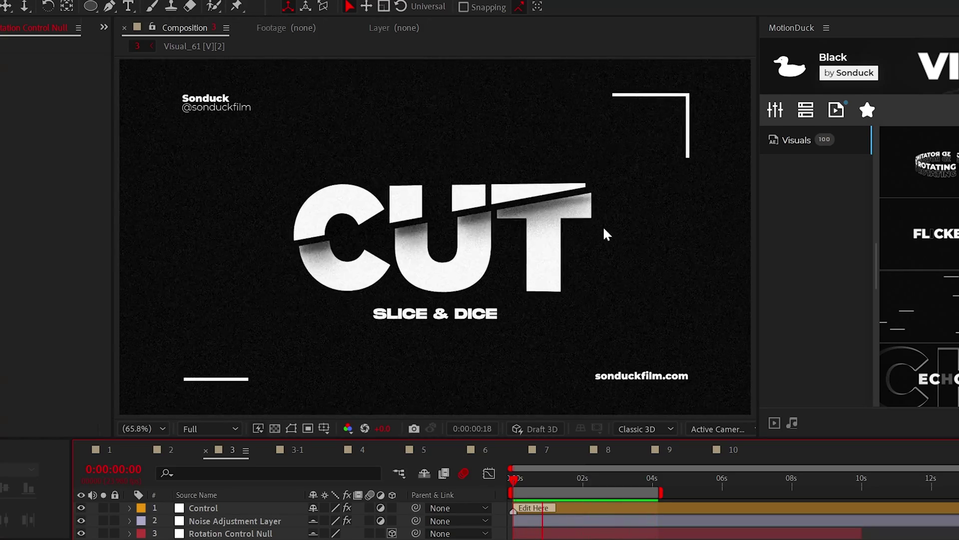
Step: Draw a diagonal pen mask across CUT, duplicate the layer and set CUT's mask to Subtract
left_click(295, 449)
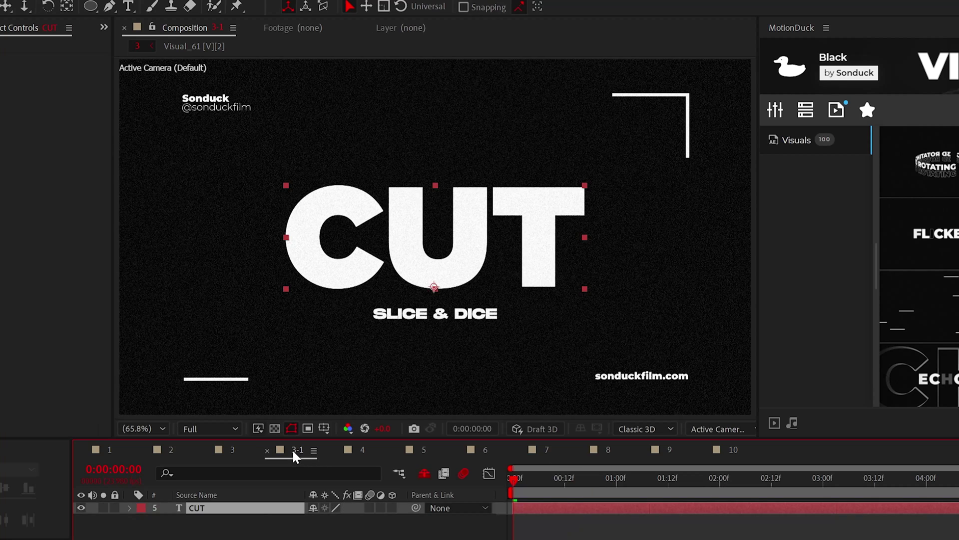
key("g")
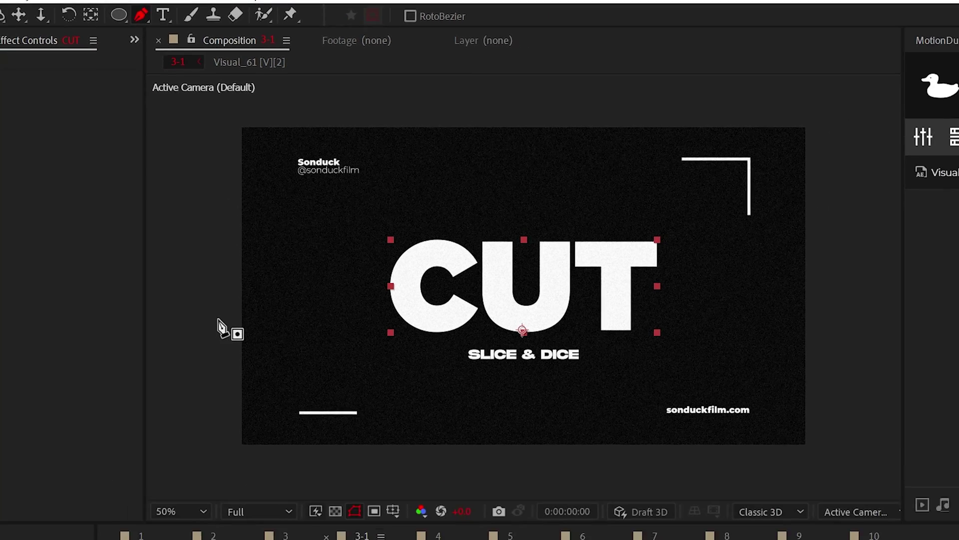
left_click(222, 342)
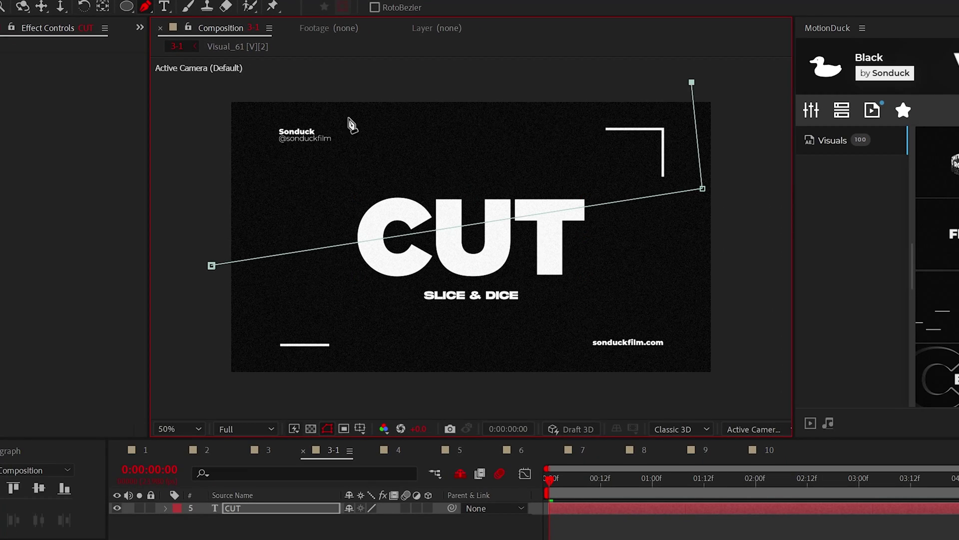
left_click(231, 508)
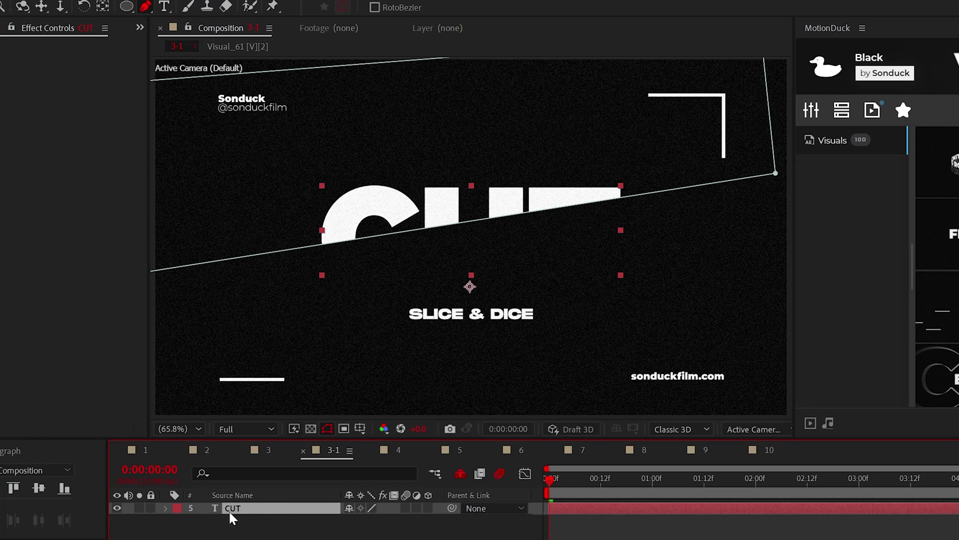
key("ctrl+d")
left_click(350, 510)
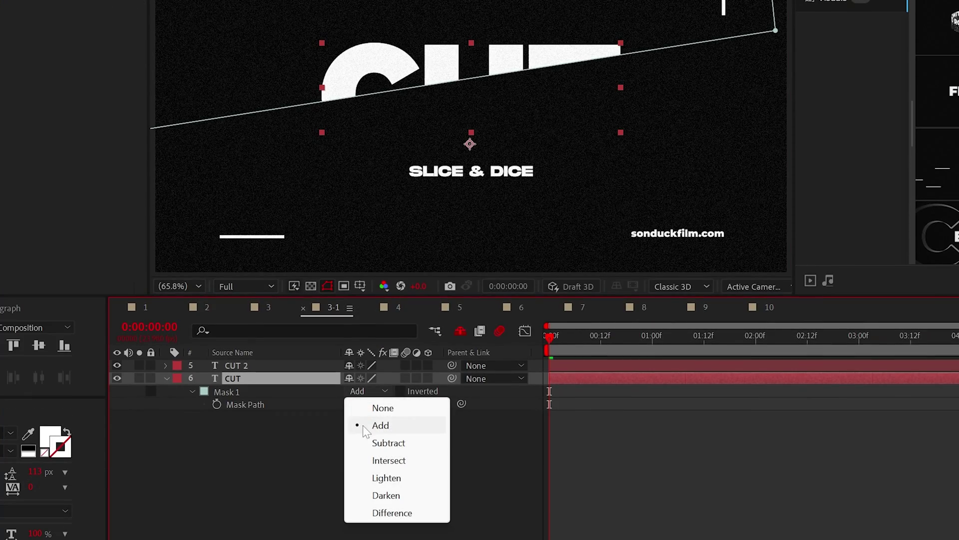
left_click(375, 539)
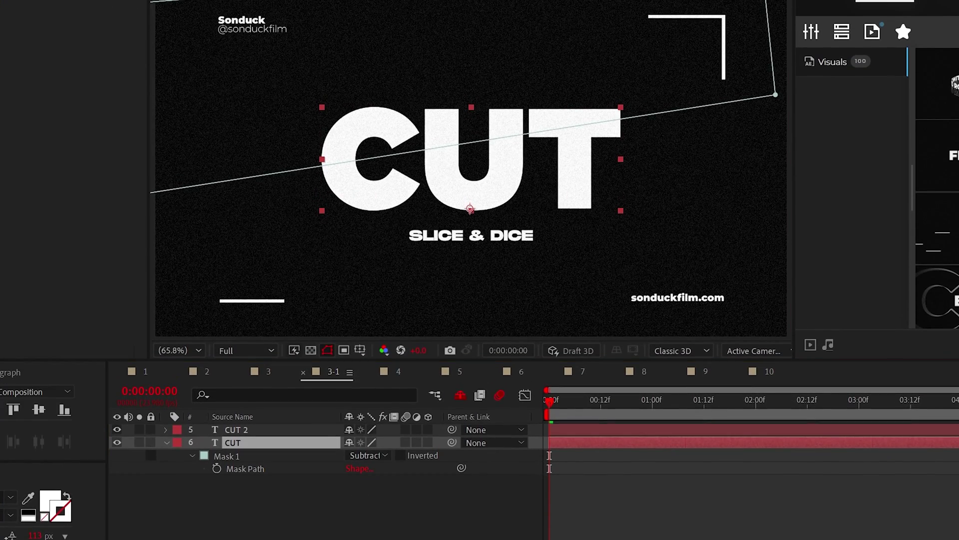
Step: Keyframe Position at 1:01, shifting CUT 2 up-left and CUT down-right
left_click(248, 365, "shift")
key("p")
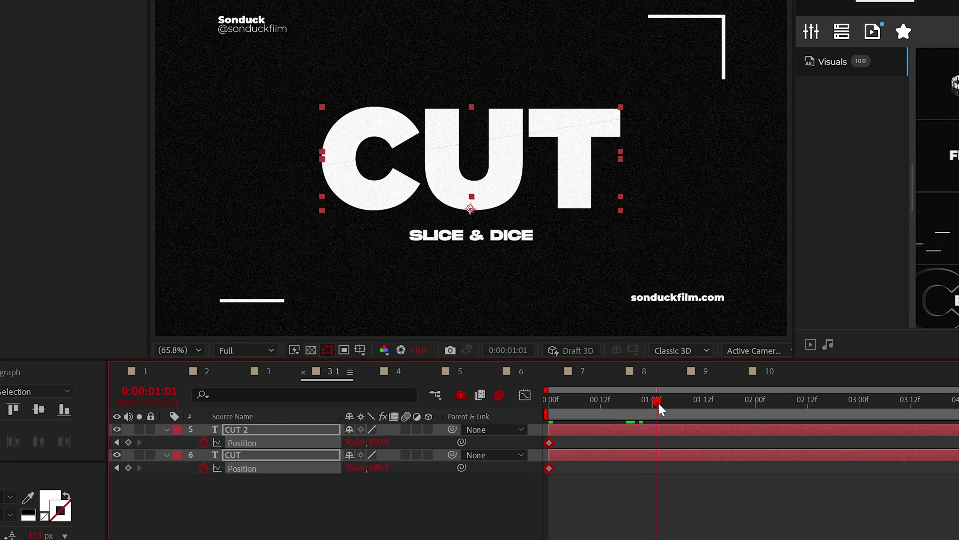
left_click(428, 502)
left_click_drag(355, 442, 342, 442)
left_click_drag(379, 441, 380, 470)
left_click(395, 515)
left_click(261, 431)
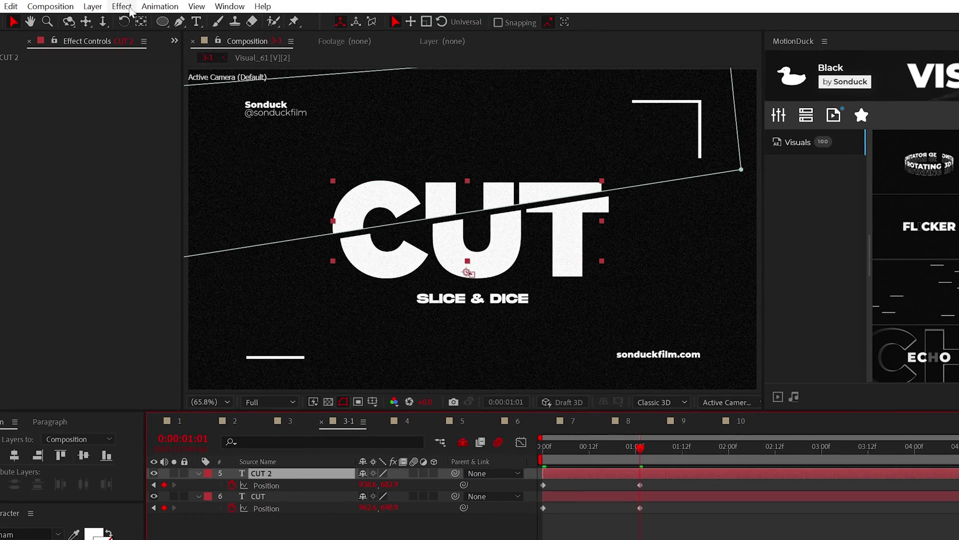
Step: Give CUT 2 a Drop Shadow with distance 45, added softness and 48% opacity, then duplicate it
left_click(123, 7)
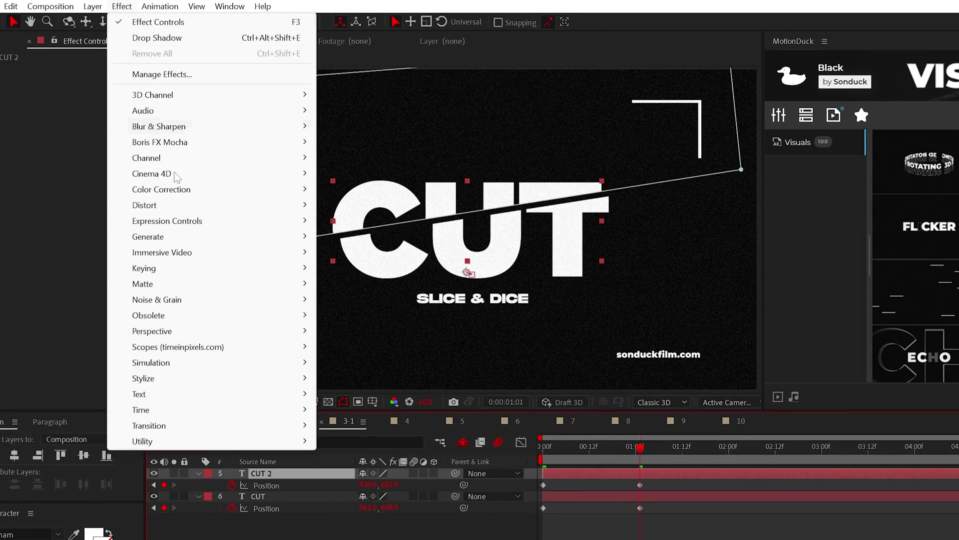
mouse_move(159, 335)
left_click(360, 455)
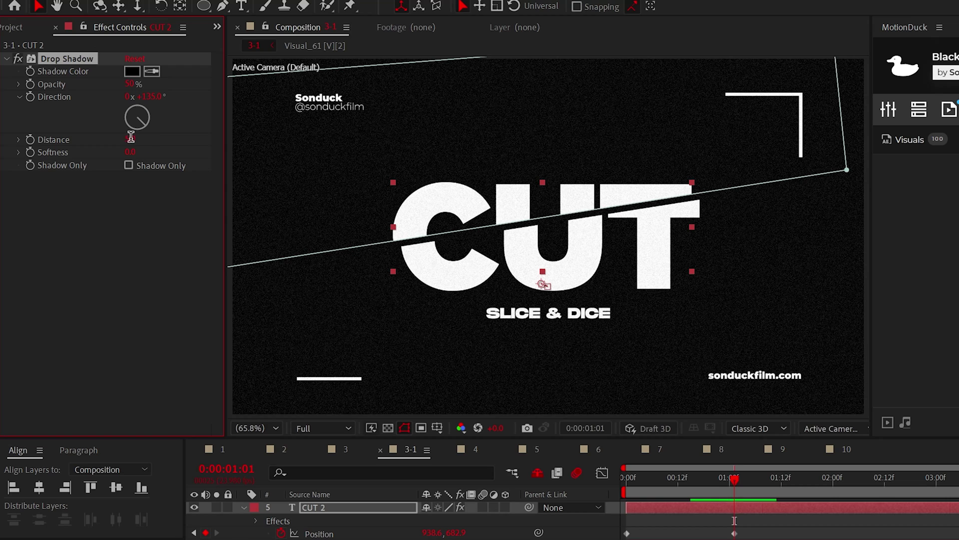
type("45")
key("Return")
left_click_drag(131, 151, 159, 156)
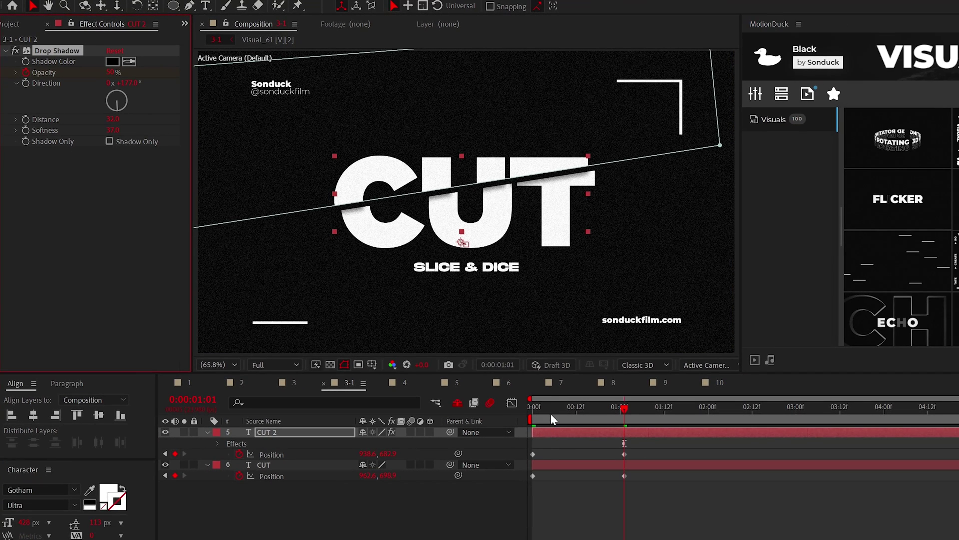
left_click_drag(649, 485, 584, 481)
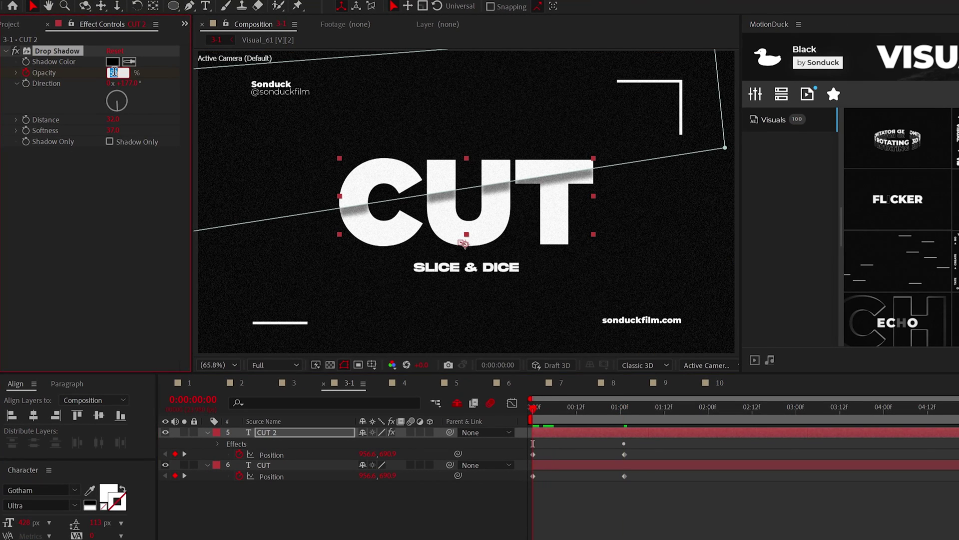
type("48")
key("Return")
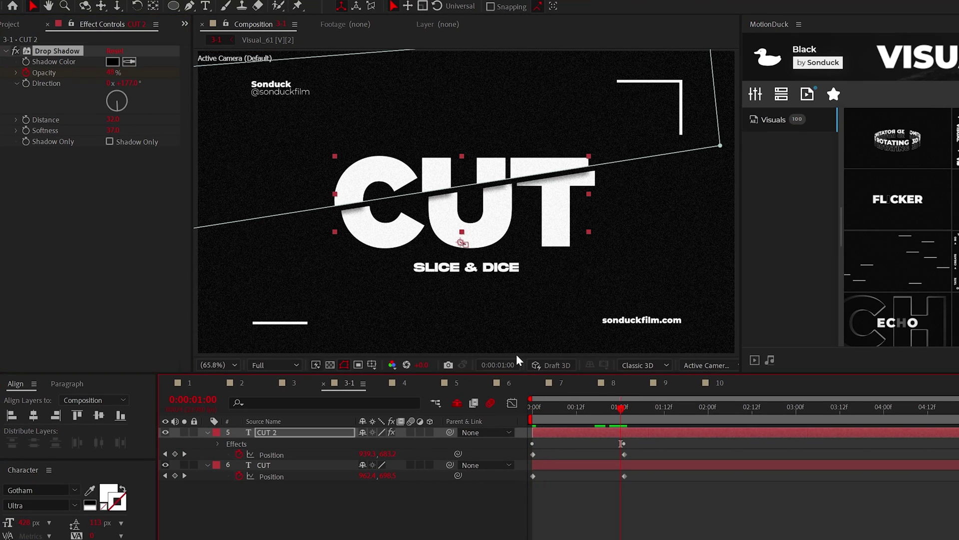
key("ctrl+d")
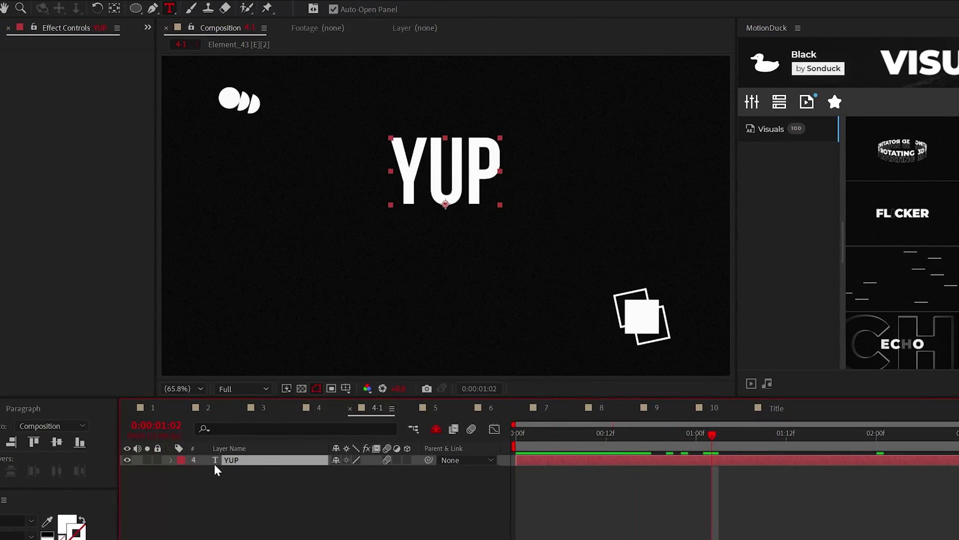
Step: Convert the YUP text layer into shape outlines with Create Shapes from Text
right_click(243, 462)
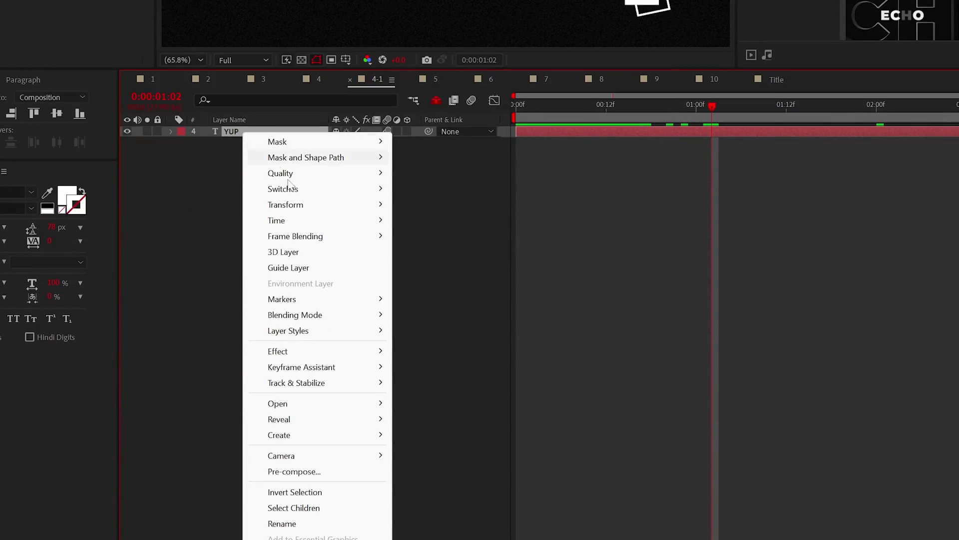
mouse_move(299, 441)
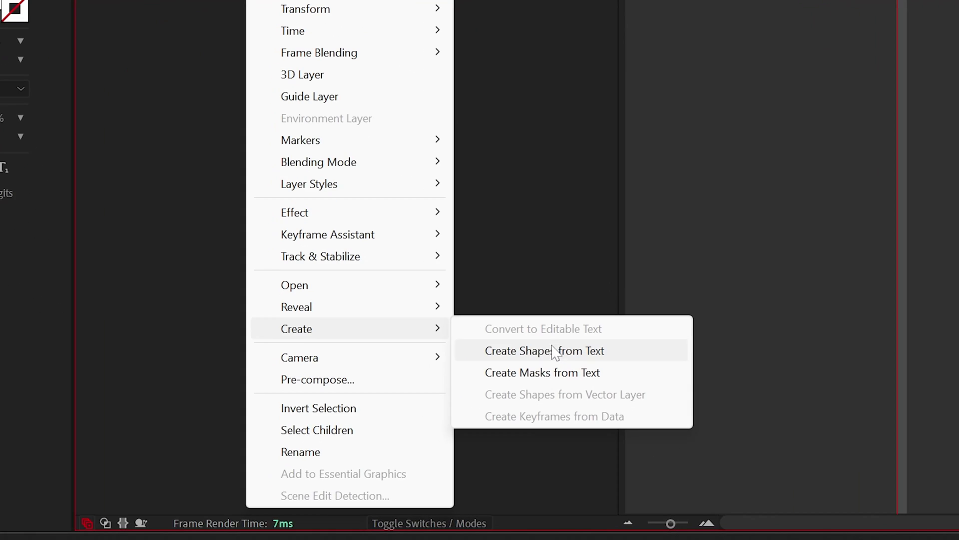
left_click(568, 351)
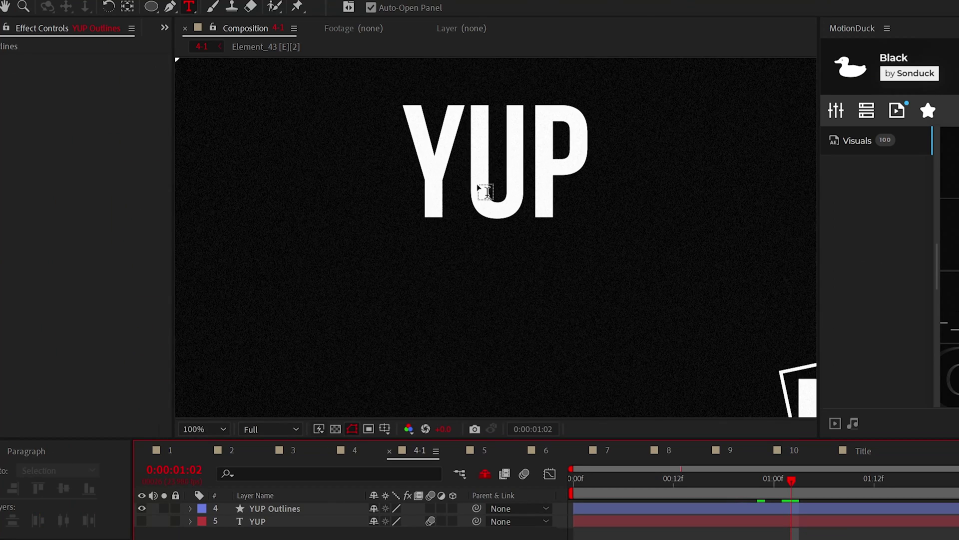
Step: Set starting Path keyframes on the Y, U and both P letter paths
left_click(215, 534)
left_click(229, 411)
left_click(253, 424)
left_click(229, 411)
left_click(216, 447)
left_click(229, 460)
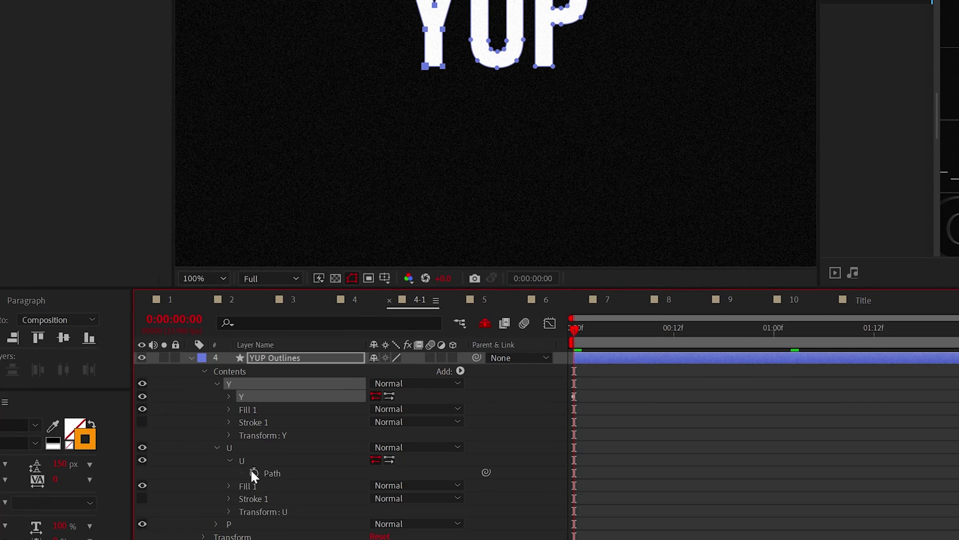
left_click(253, 472)
left_click(215, 447)
left_click(215, 409)
left_click(229, 423)
left_click(253, 436)
left_click(228, 447)
left_click(254, 460)
key("u")
left_click(529, 471)
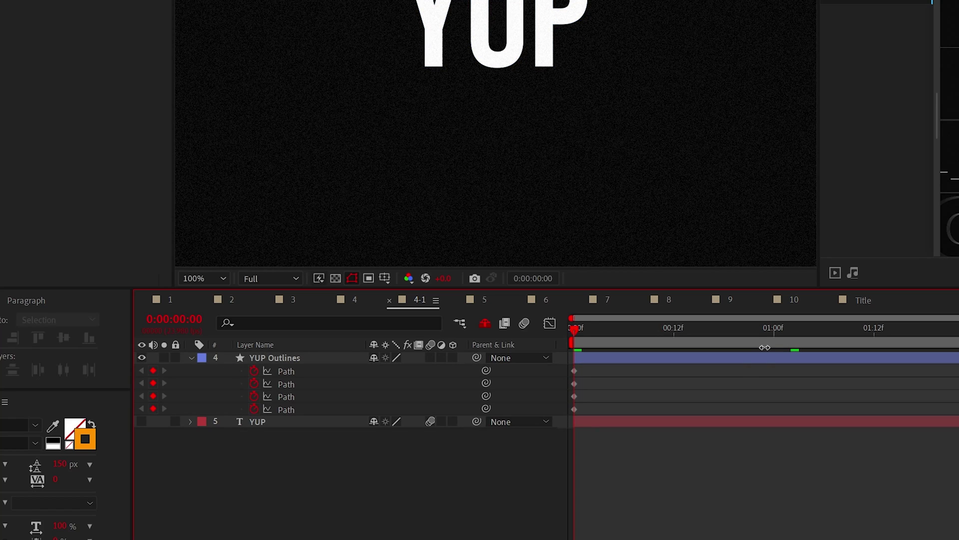
Step: At about two seconds, drag the Y and U bottom vertices down into tall stems
left_click_drag(756, 335, 797, 339)
left_click(210, 446)
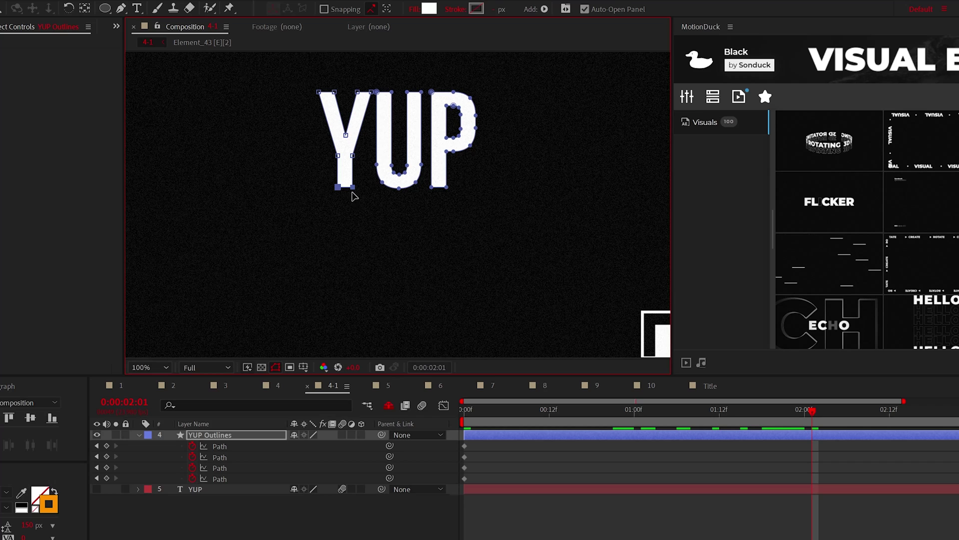
left_click_drag(363, 281, 372, 353)
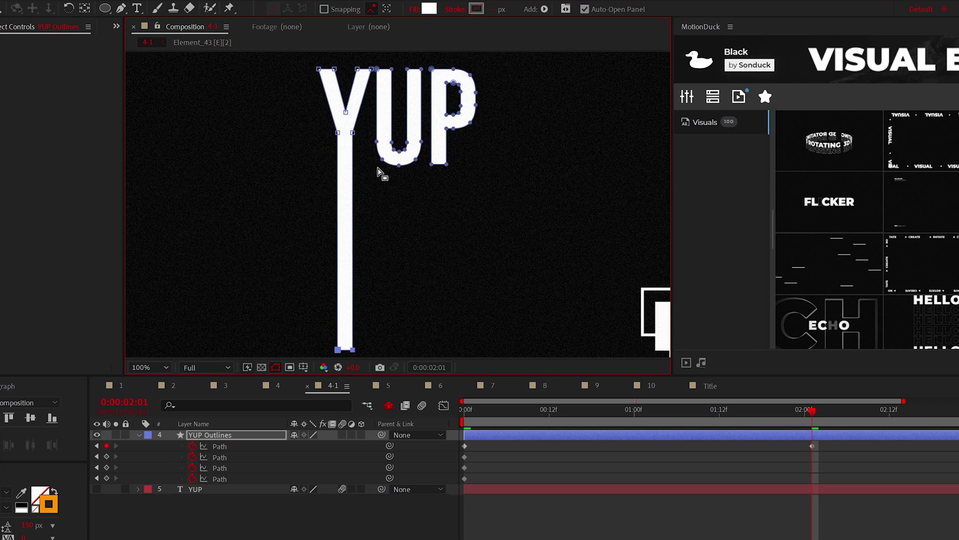
left_click_drag(394, 146, 404, 318)
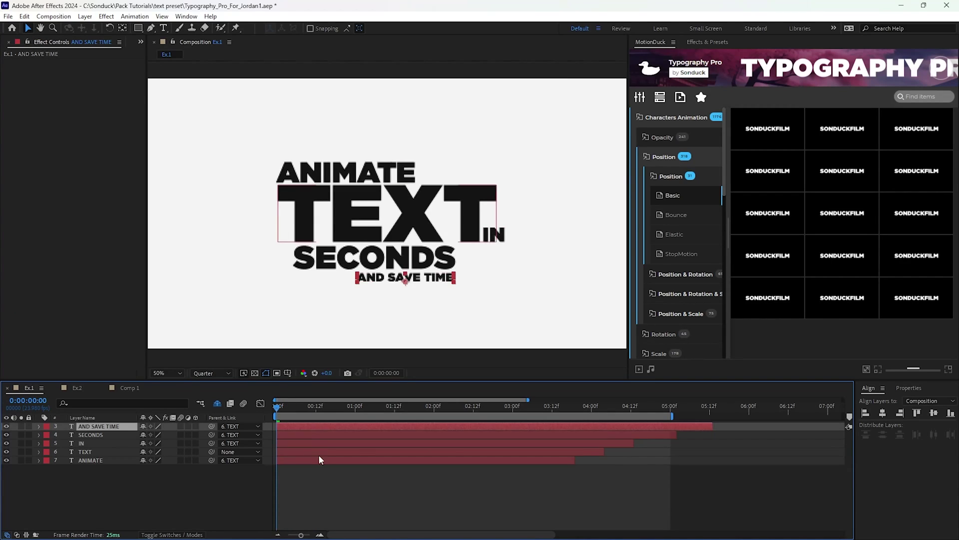
Step: Apply the Typography Pro Position preset to all five title layers, then browse Pulse and Typography templates
left_click(318, 460, "shift")
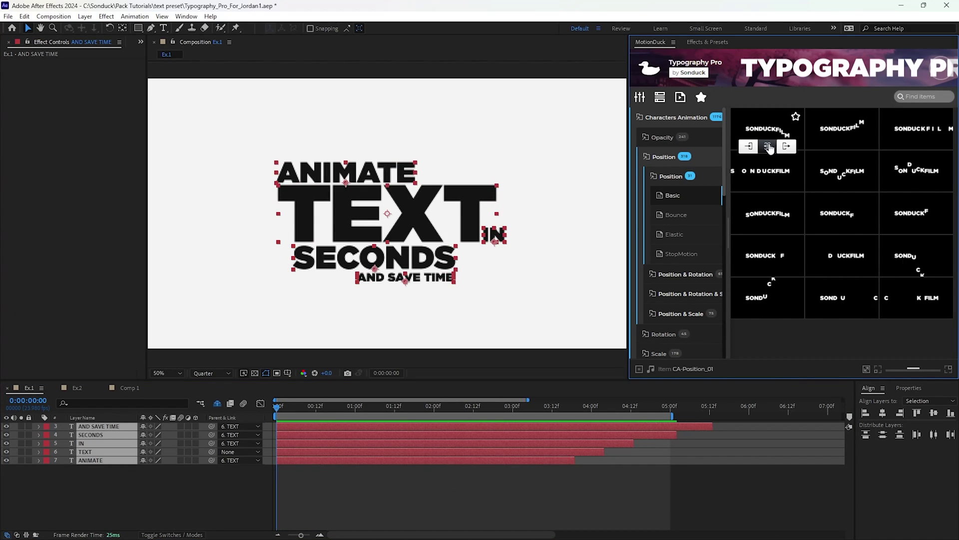
left_click(768, 146)
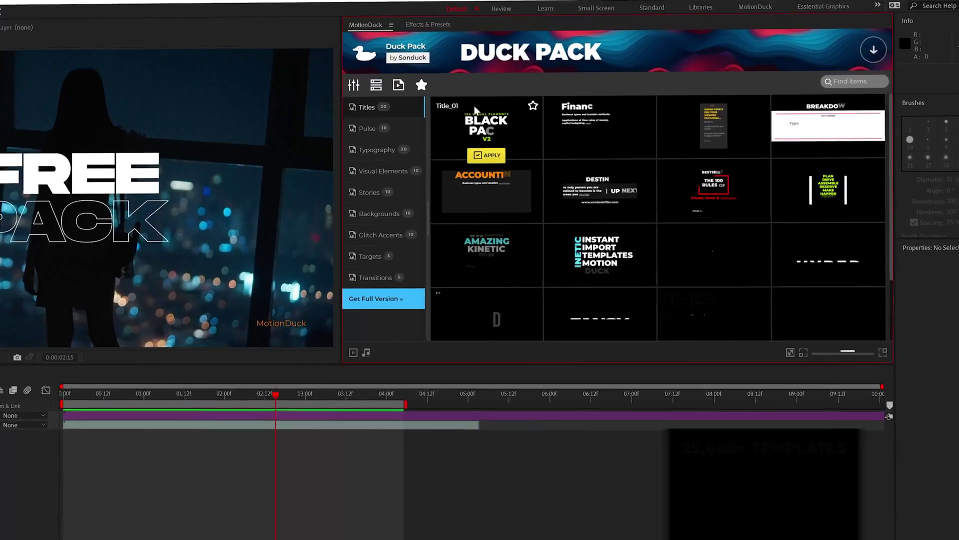
left_click(384, 129)
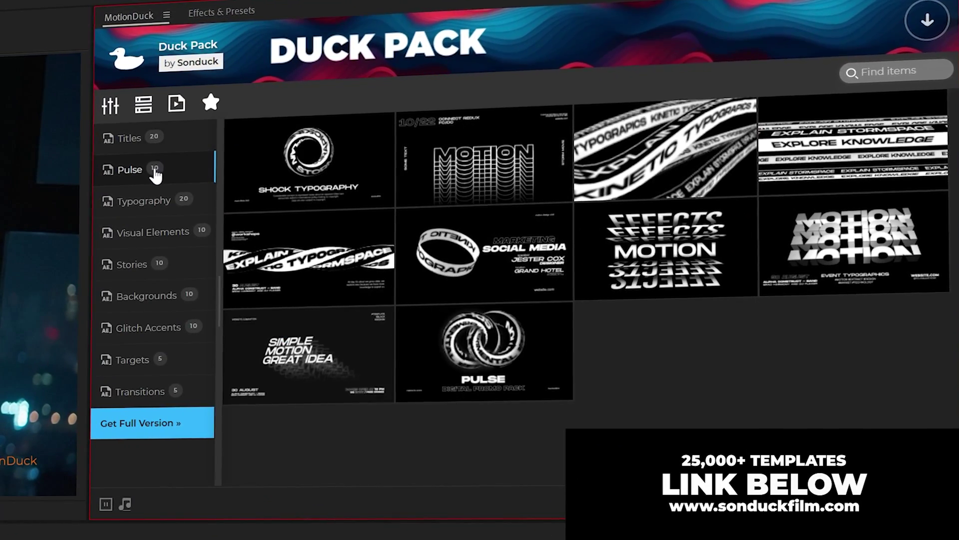
left_click(145, 201)
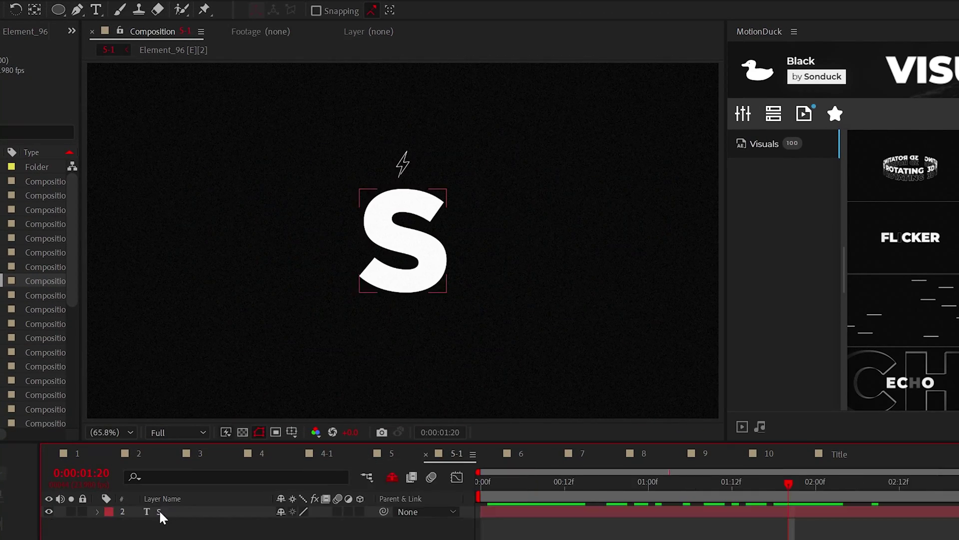
Step: Create masks from the S text on a new S Outlines layer and reveal its mask path
left_click(164, 514)
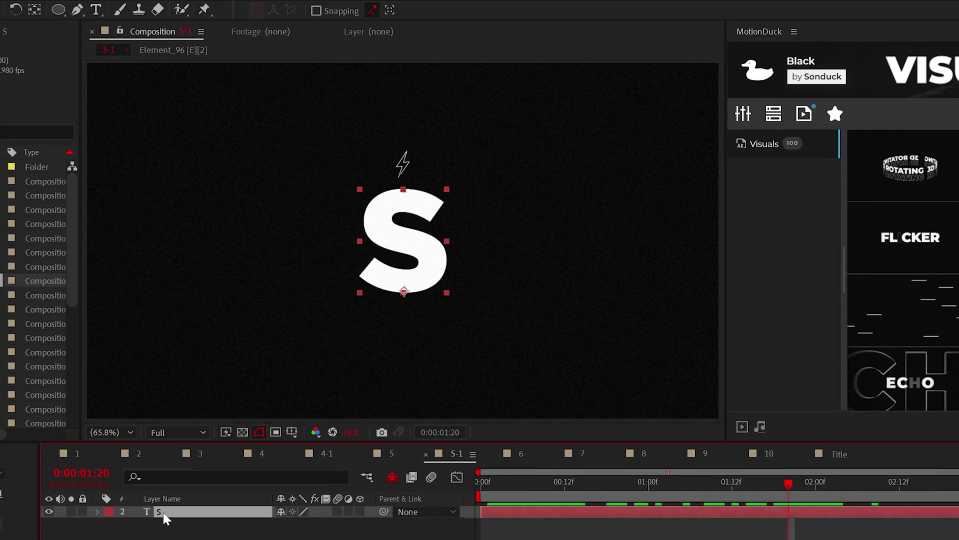
right_click(164, 515)
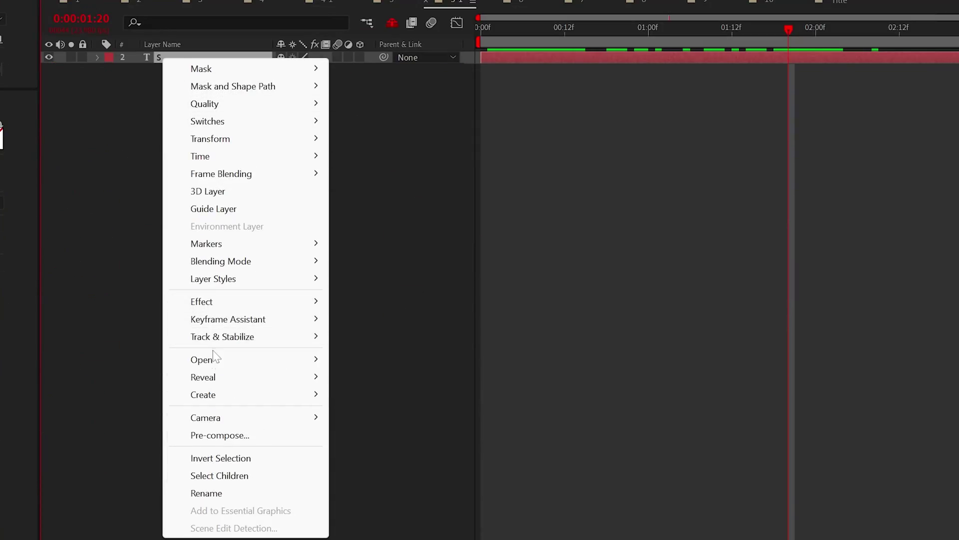
mouse_move(210, 398)
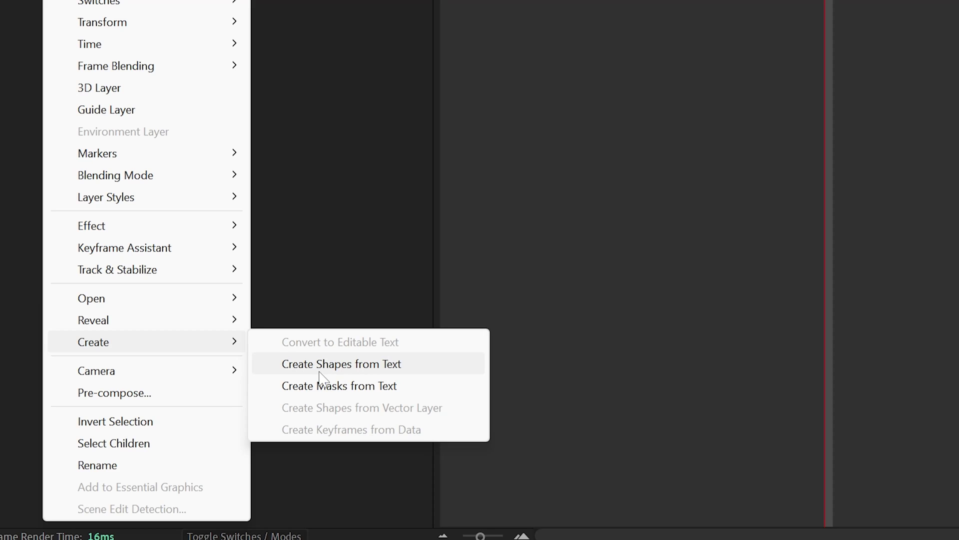
left_click(333, 388)
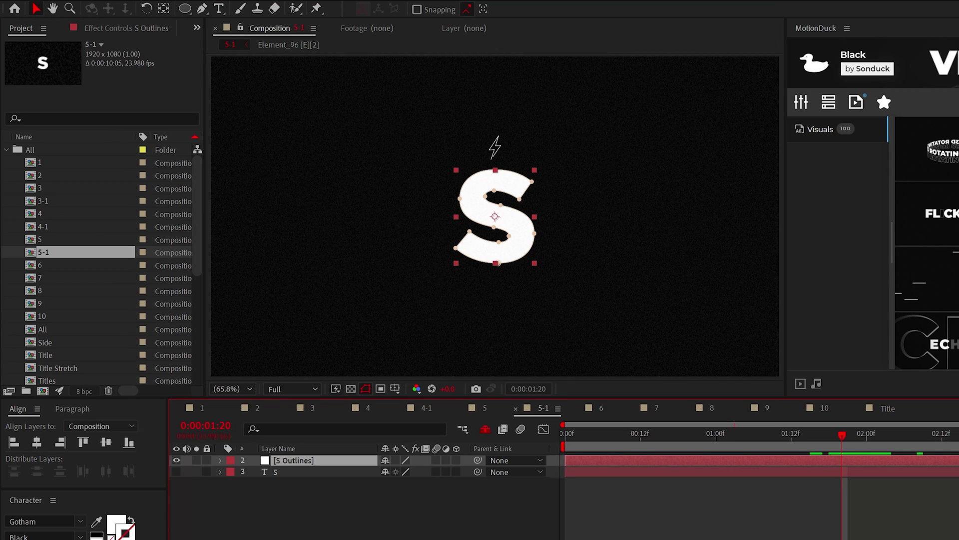
left_click(298, 463)
key("m")
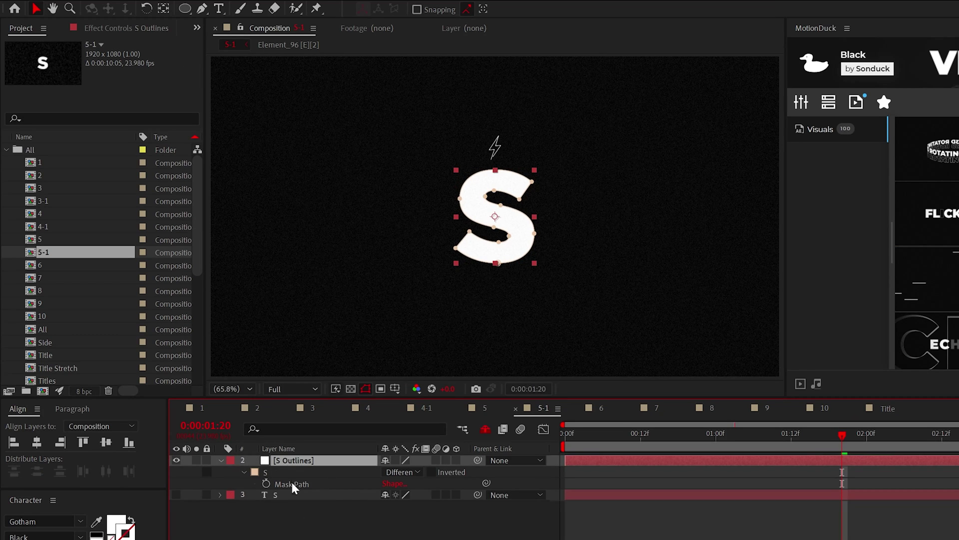
Step: Apply a Stroke effect to S Outlines with Paint Style set to On Transparent
left_click(145, 8)
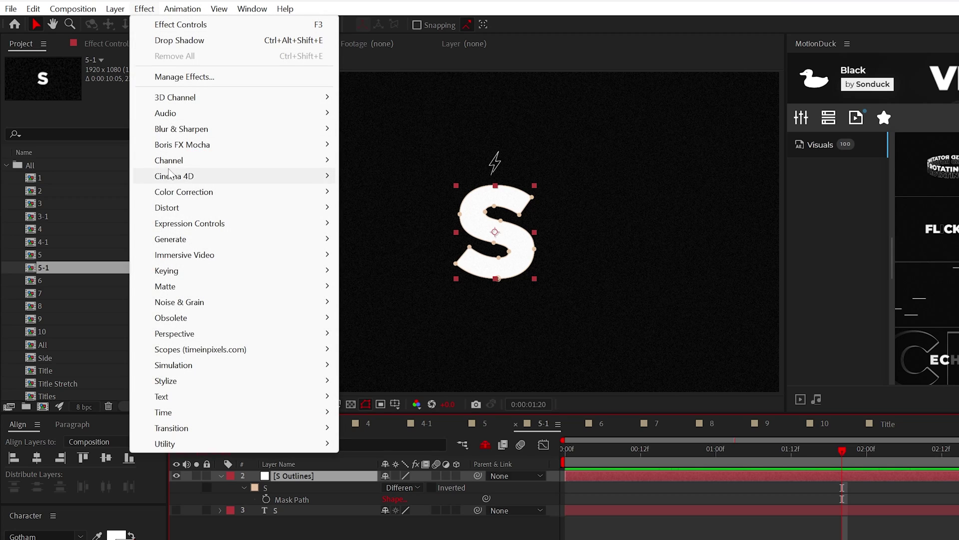
mouse_move(173, 240)
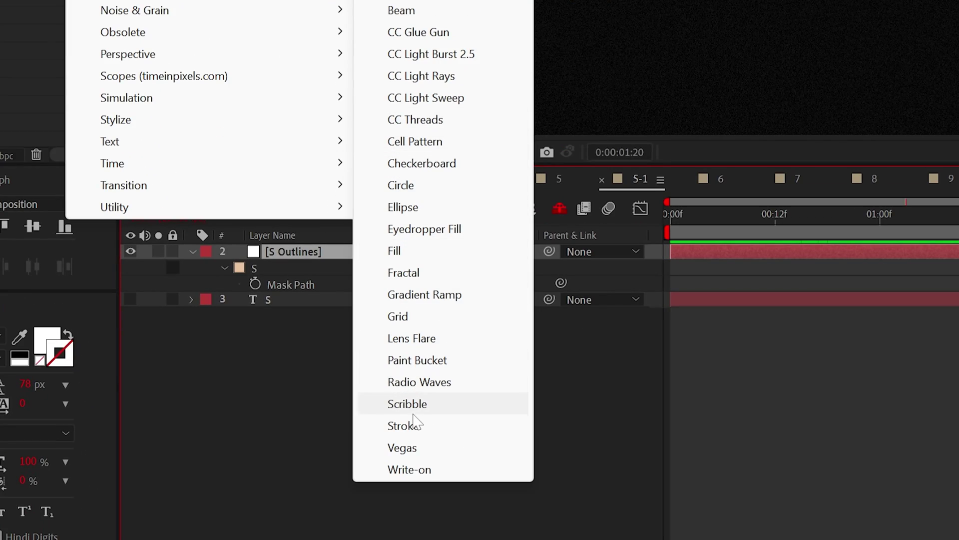
left_click(407, 426)
left_click(127, 102)
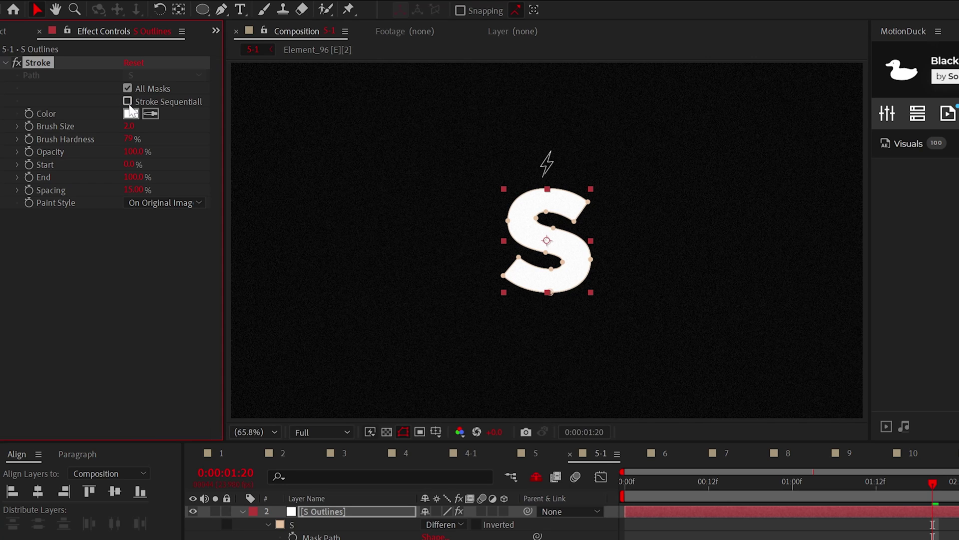
left_click(168, 204)
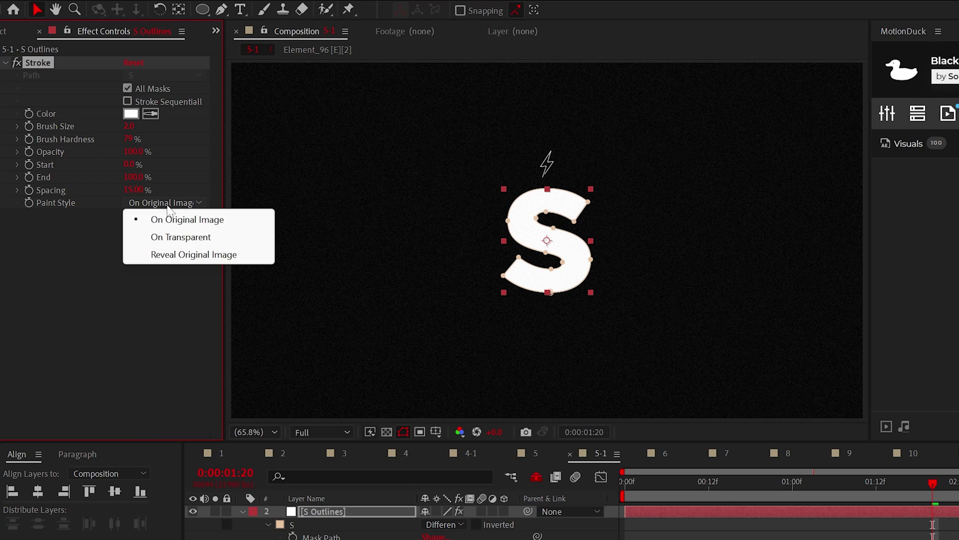
left_click(173, 237)
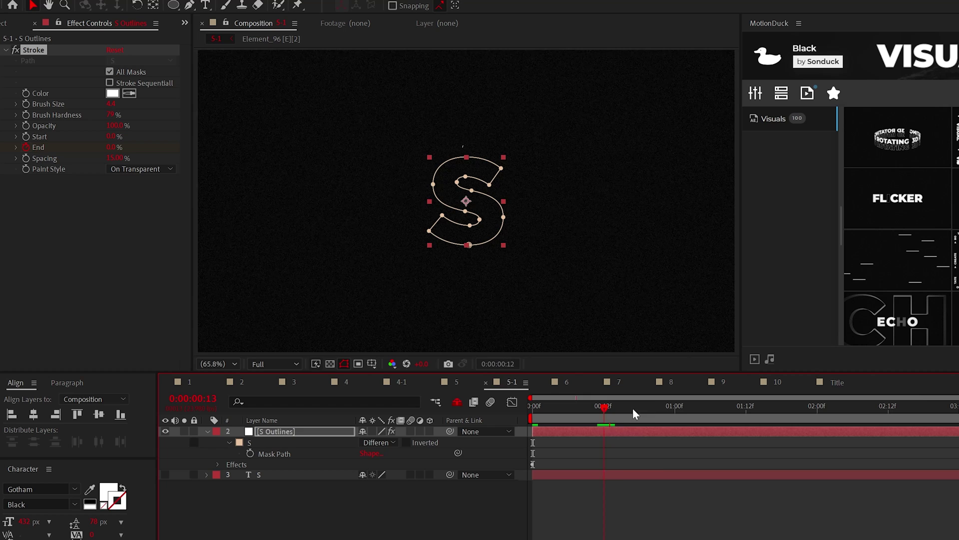
Step: Preview the stroke drawing on the S, then stop playback and deselect all layers
left_click(297, 158)
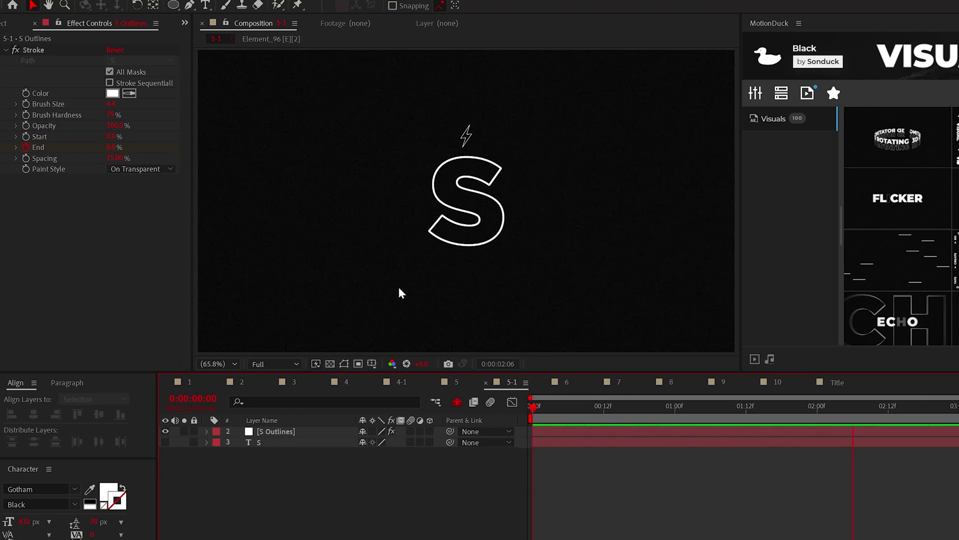
left_click(290, 431)
left_click(289, 480)
Step: Create a black solid and apply Lens Flare to it
left_click(107, 9)
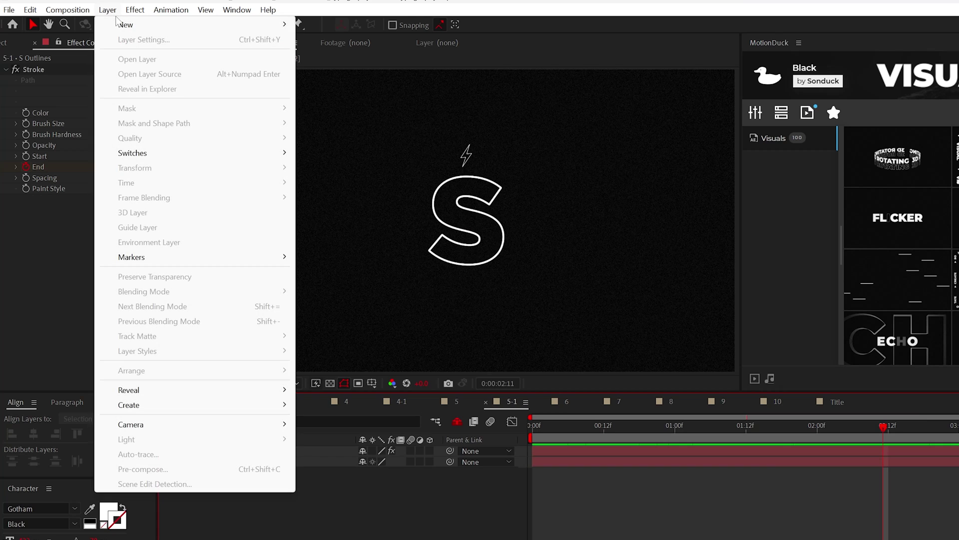
mouse_move(123, 25)
left_click(330, 37)
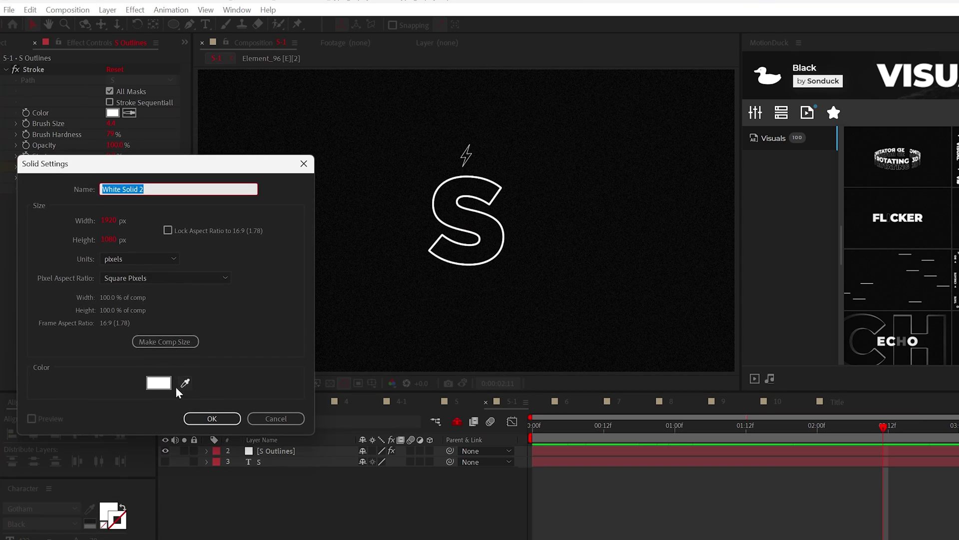
left_click(135, 10)
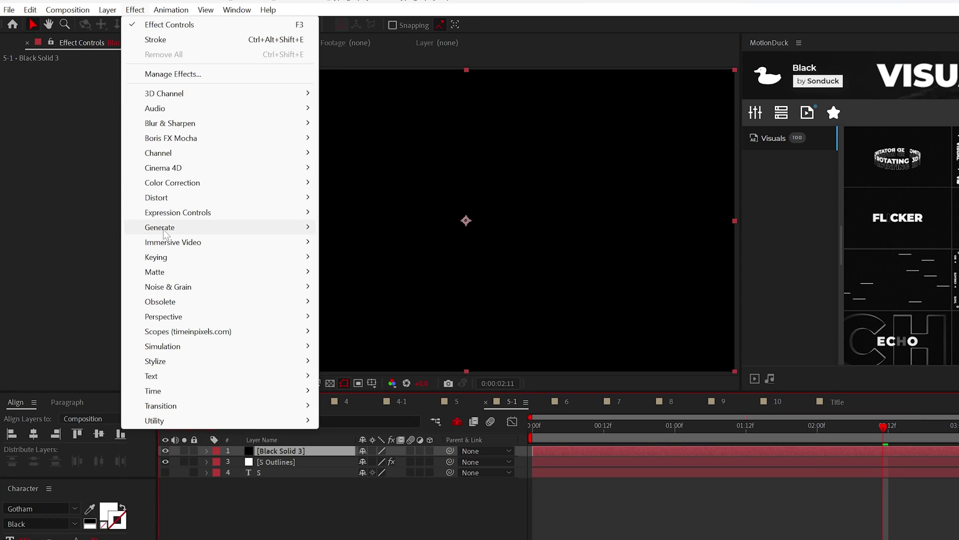
mouse_move(165, 226)
left_click(373, 511)
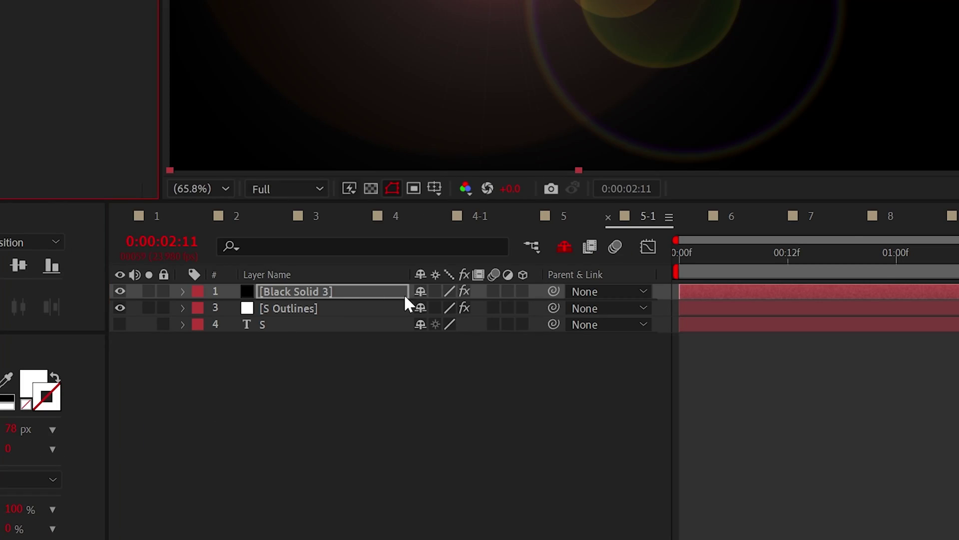
Step: Paste the S mask path into Flare Center and set the flare to 105mm Prime at 60%
left_click(260, 307)
key("m")
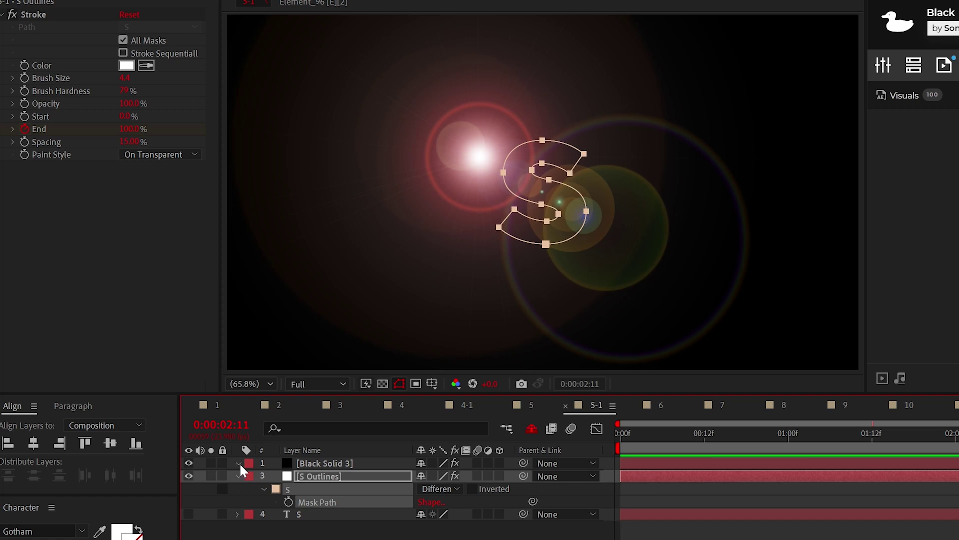
left_click(239, 463)
left_click(263, 489)
left_click(303, 501)
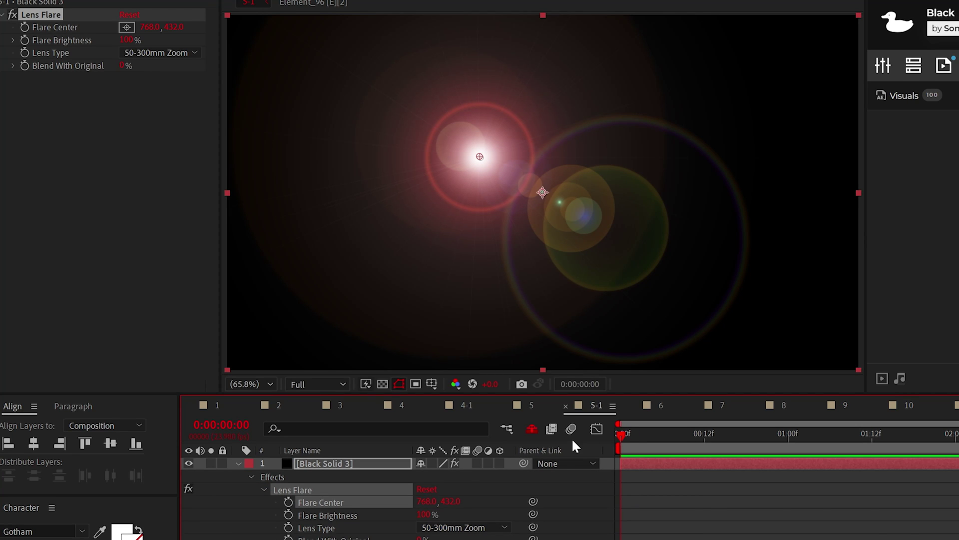
key("ctrl+v")
left_click(462, 527)
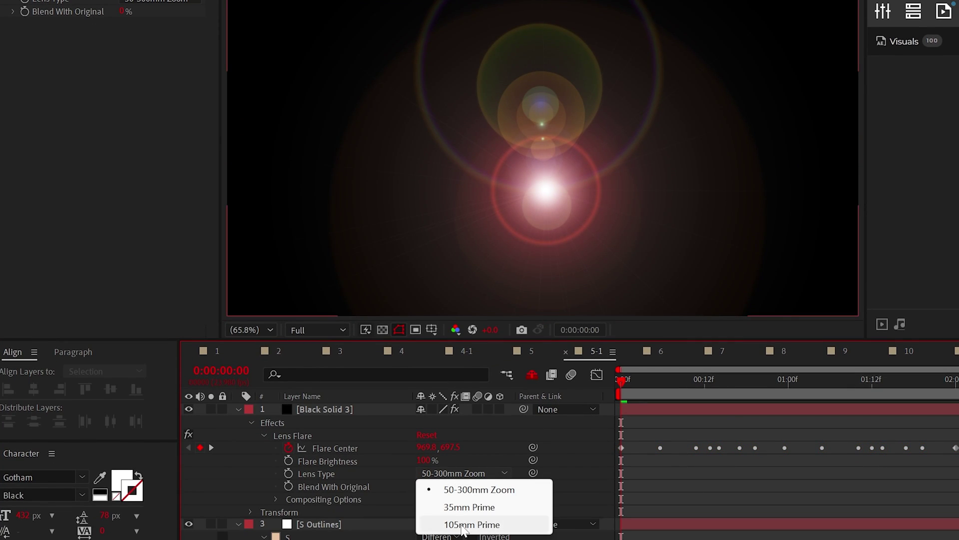
left_click(460, 539)
left_click_drag(398, 465, 390, 465)
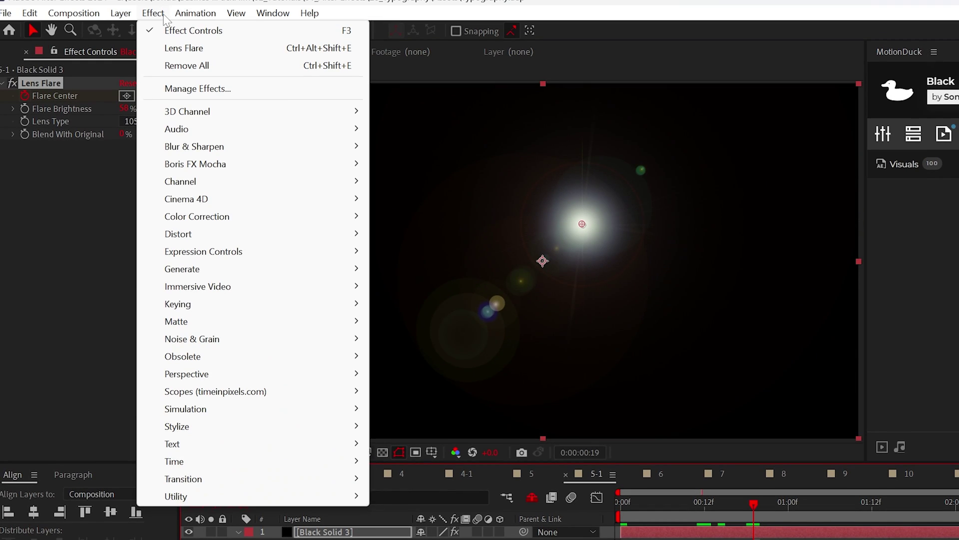
Step: Warm the flare with a Curves effect raising the red channel
mouse_move(293, 215)
left_click(419, 531)
left_click(160, 148)
left_click(155, 182)
left_click_drag(118, 287, 106, 274)
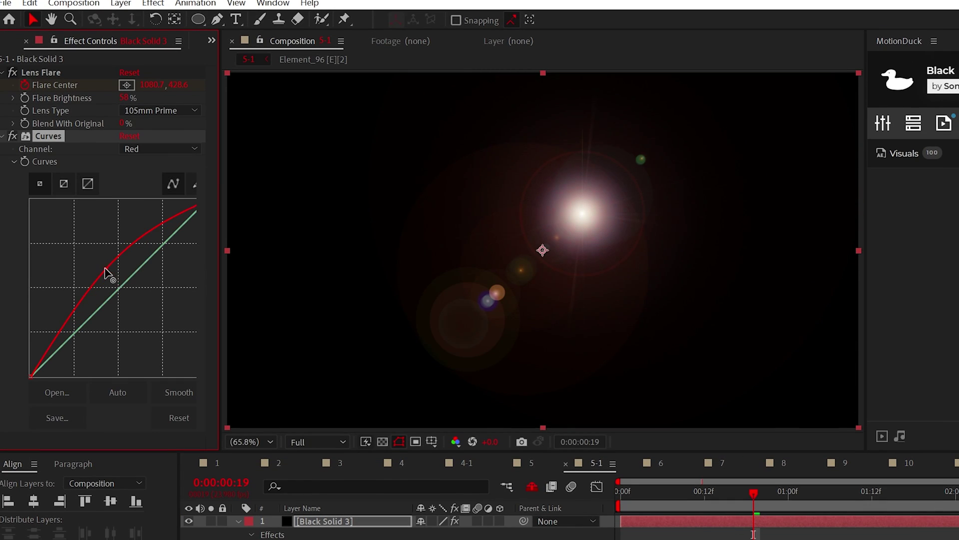
left_click(150, 149)
left_click(145, 175)
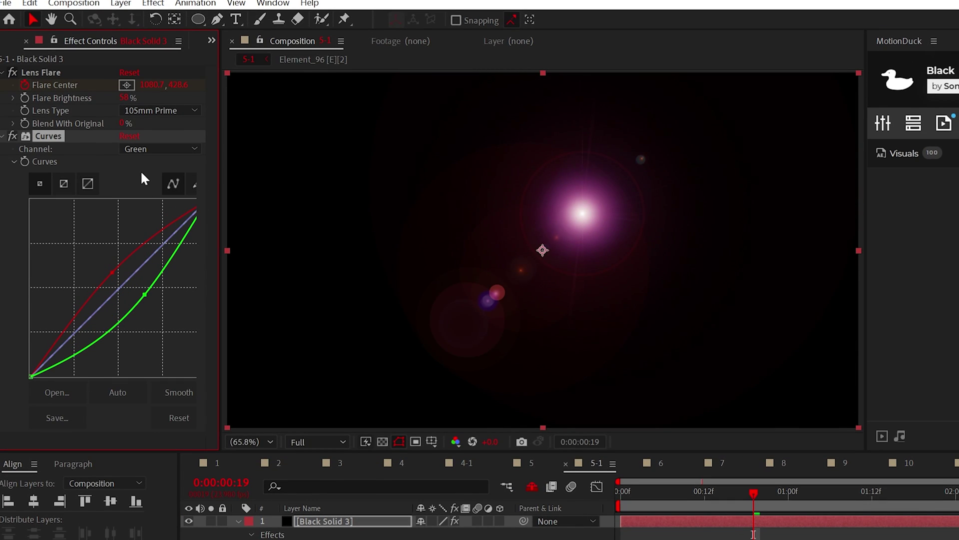
Step: Set the flare layer's blending mode to Screen and play back the animation
key("F4")
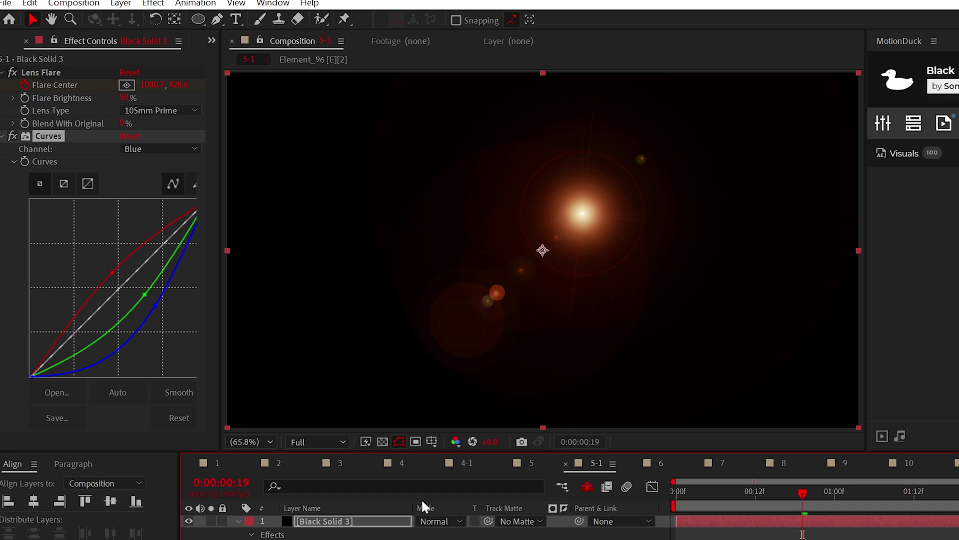
left_click(434, 520)
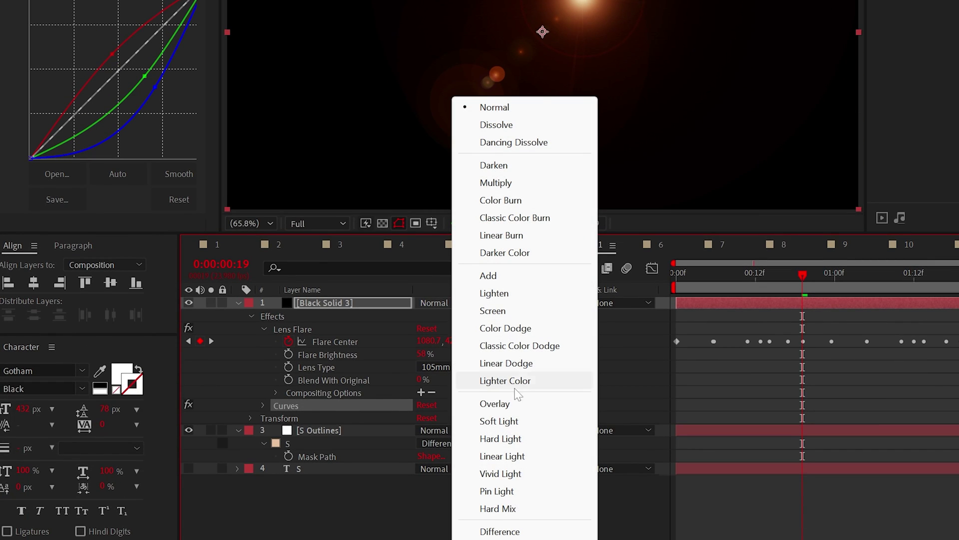
left_click(494, 311)
key("space")
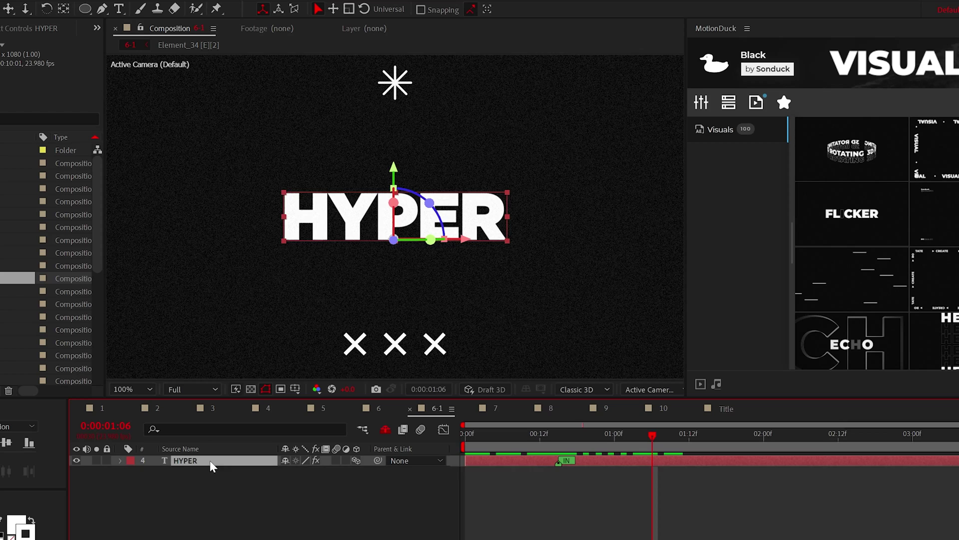
Step: Move the outline HYPER 2 above the solid HYPER and mask a rectangular band around it
left_click(210, 460)
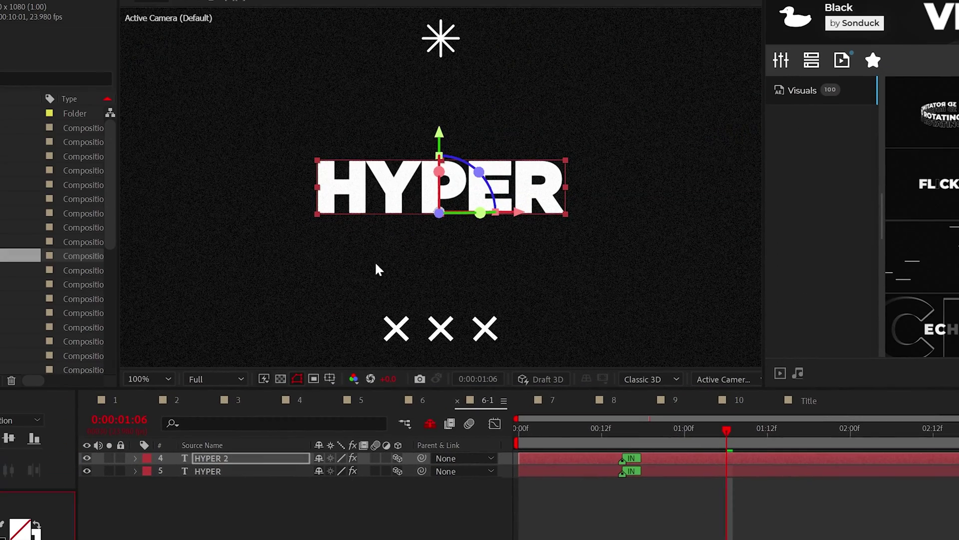
left_click_drag(393, 181, 393, 167)
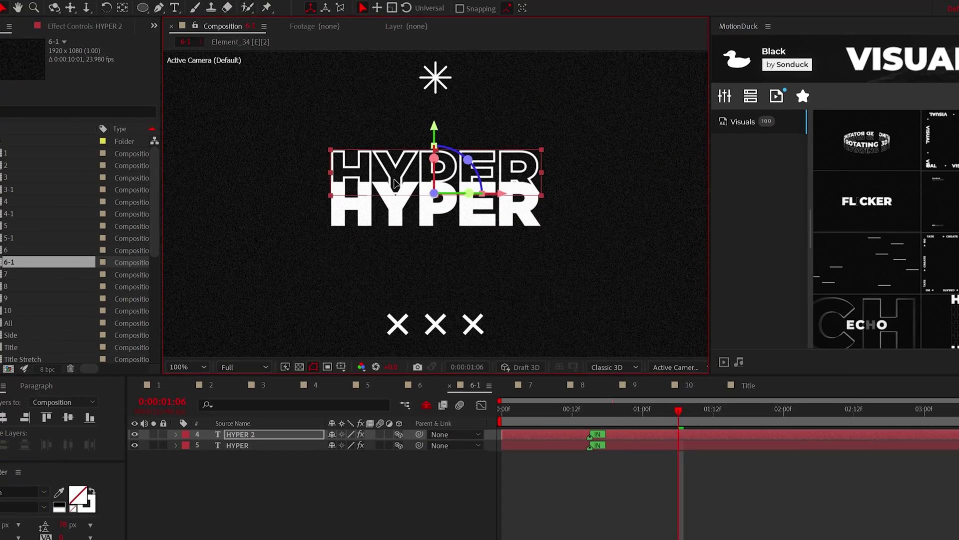
left_click(142, 7)
left_click(168, 7)
key("comma")
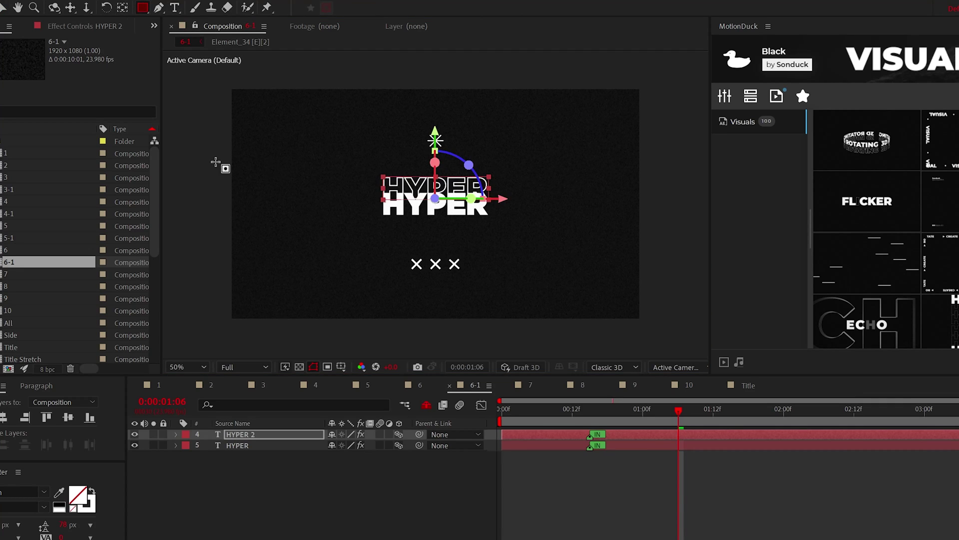
left_click_drag(216, 162, 587, 195)
key("shift+slash")
Step: Duplicate HYPER 2 as HYPER 3, nudge it upward and raise its mask over the copy
left_click(176, 434)
left_click(285, 438)
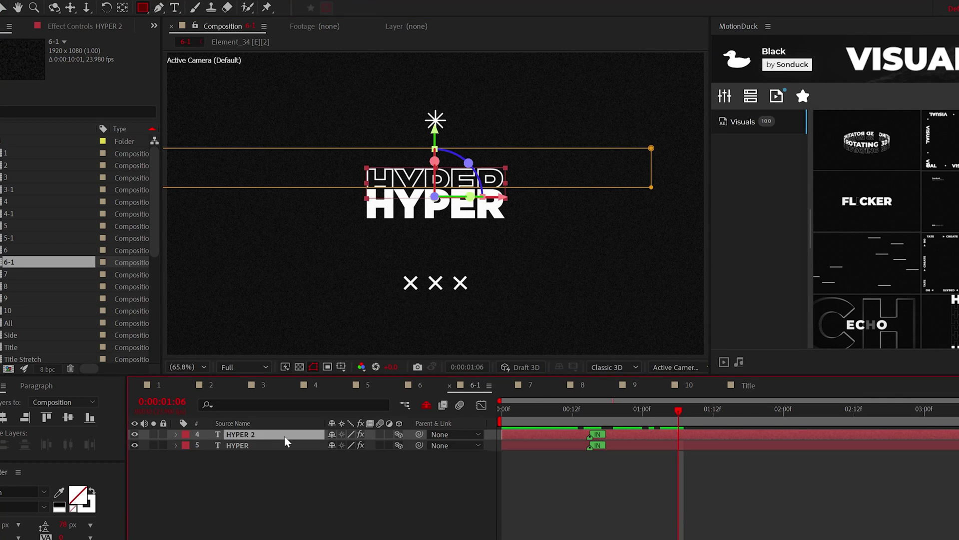
key("ctrl+d")
key("v")
key("shift+Up")
key("shift+Up")
key("shift+Up")
left_click(326, 179)
key("m")
left_click(570, 219)
left_click(243, 456)
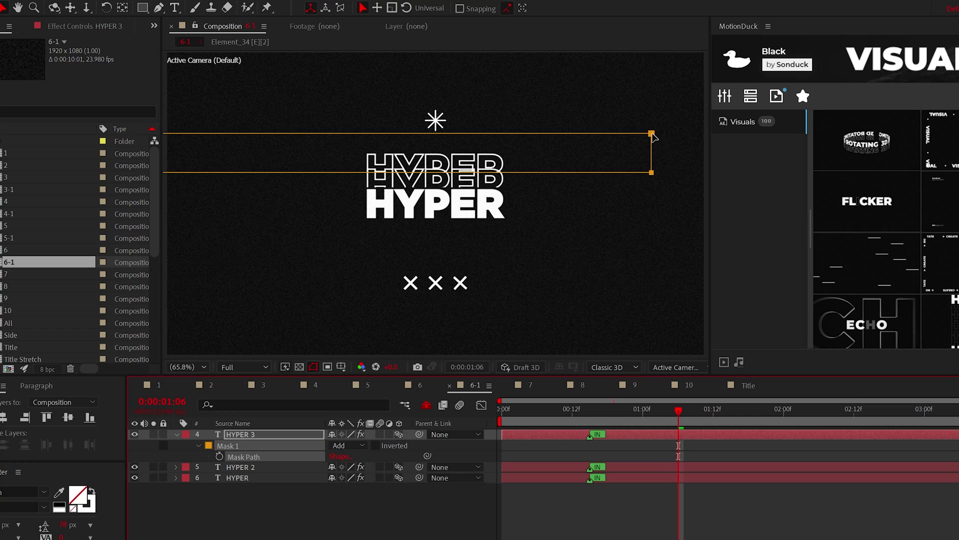
left_click_drag(651, 133, 651, 126)
Step: Duplicate HYPER 3 as a fourth copy, nudge it up and move its mask onto it
left_click(238, 435)
key("ctrl+d")
key("shift+Up")
key("shift+Up")
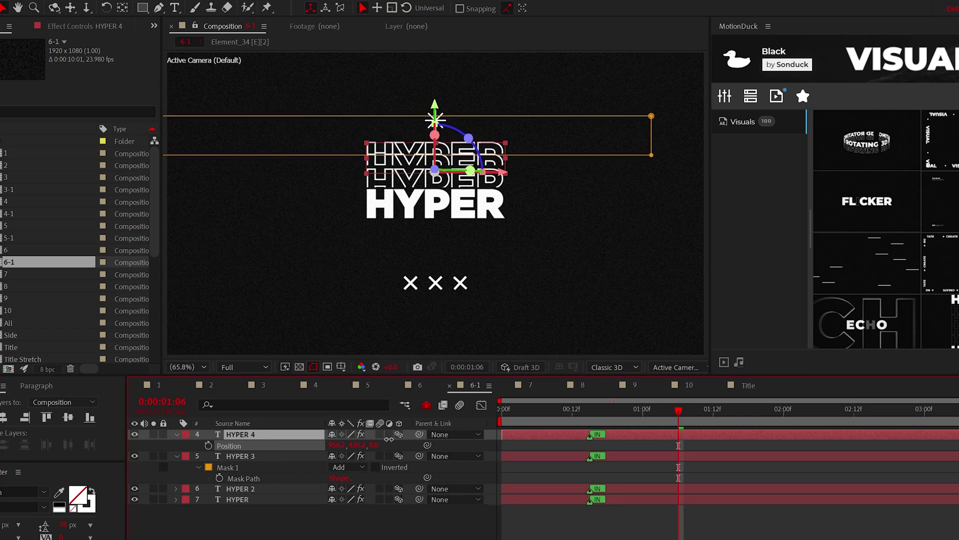
left_click_drag(652, 118, 652, 112)
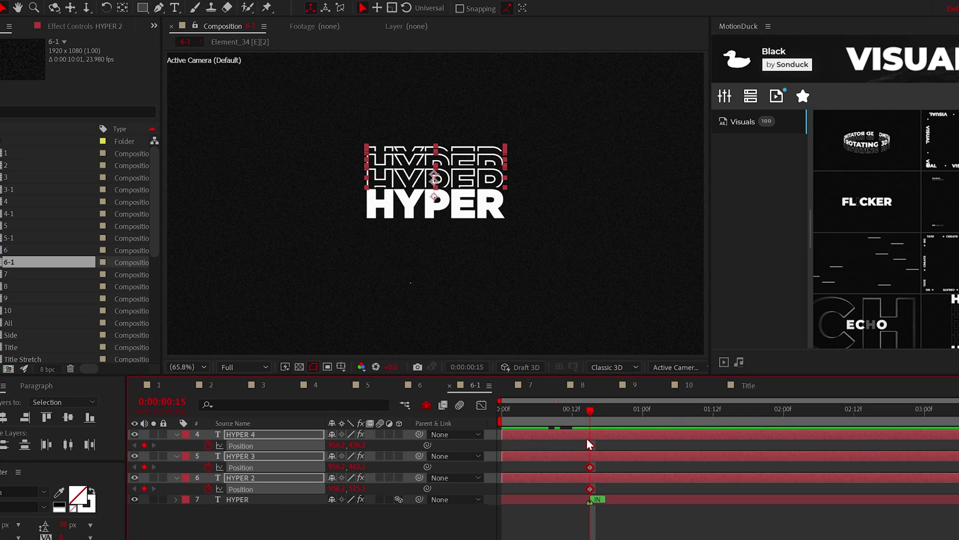
Step: Shift the copies' Position keyframes to 1:01 and start HYPER 2 below its mask
left_click_drag(598, 441, 577, 490)
key("alt+shift+Right")
left_click_drag(357, 489, 399, 489)
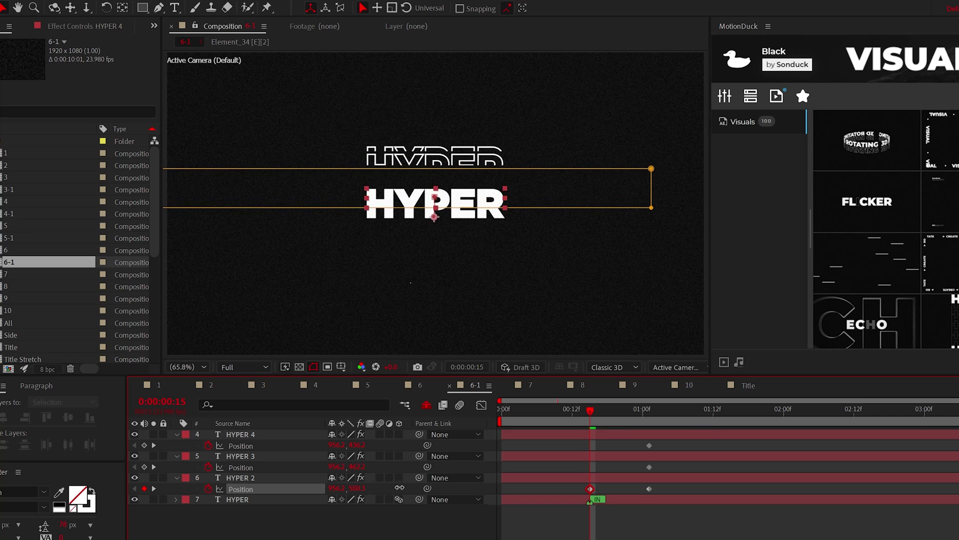
left_click_drag(590, 410, 649, 415)
Step: Stagger the copies' start times: HYPER 2 at 0:15, HYPER 3 about 1:00, HYPER 4 about 1:12
left_click(285, 457)
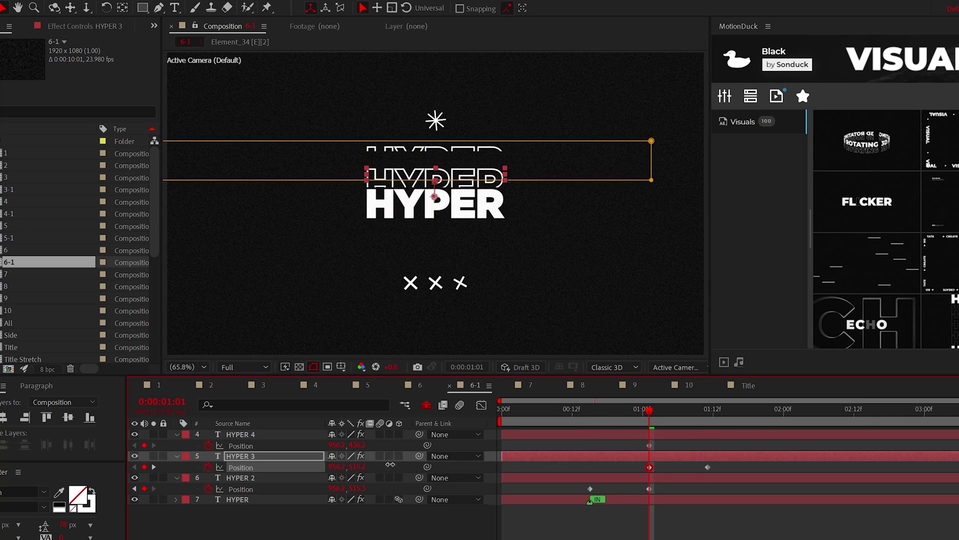
left_click(649, 445)
left_click_drag(381, 445, 380, 445)
left_click(735, 514)
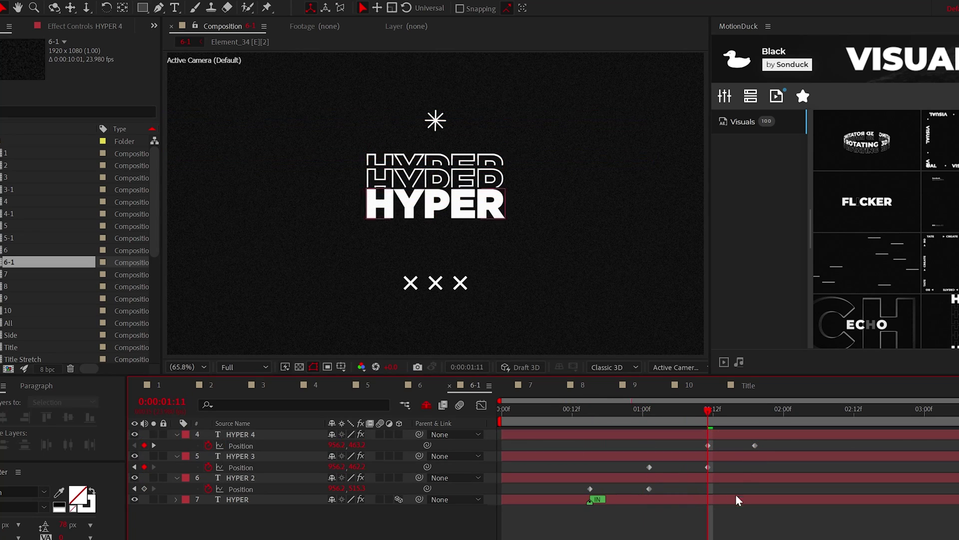
left_click_drag(799, 441, 591, 485)
left_click_drag(591, 485, 579, 491)
key("F9")
left_click_drag(502, 478, 590, 485)
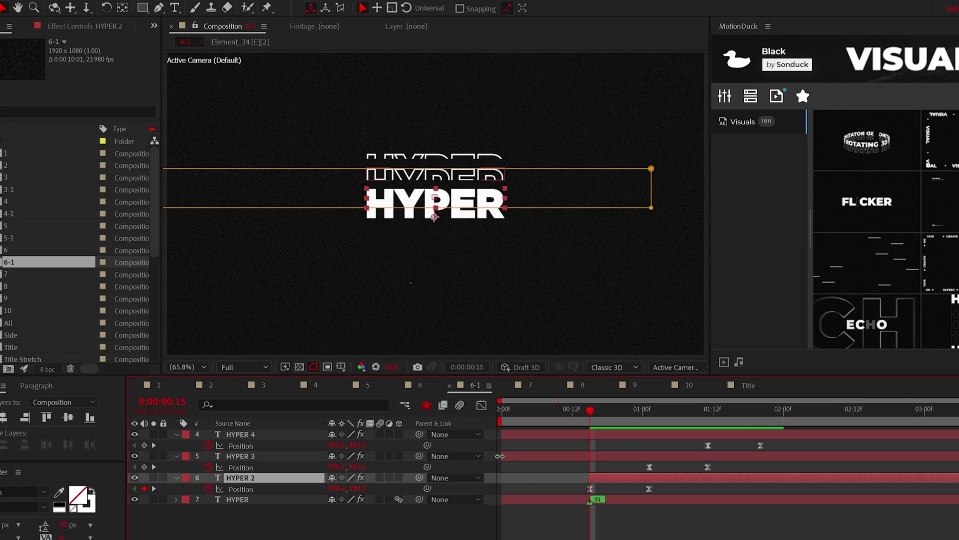
left_click_drag(500, 456, 647, 460)
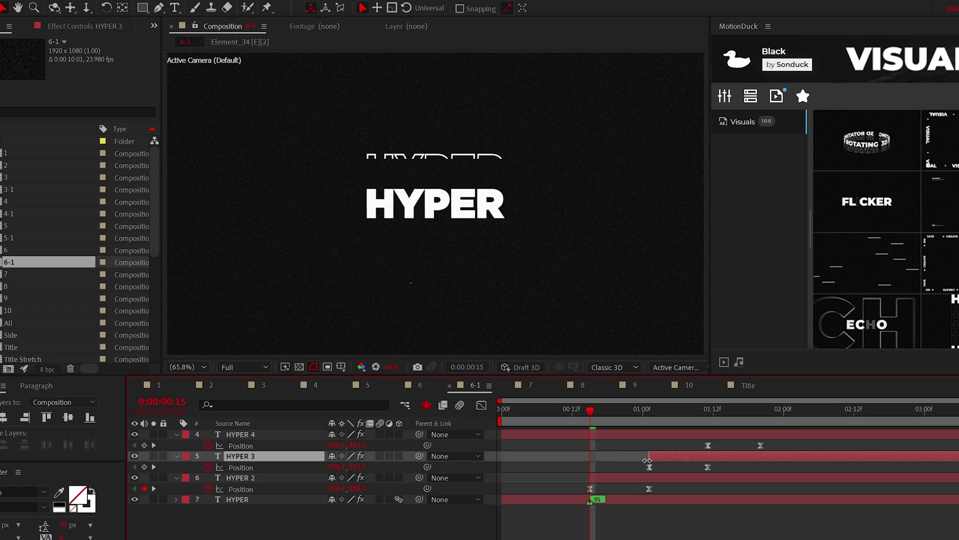
left_click_drag(499, 431, 708, 432)
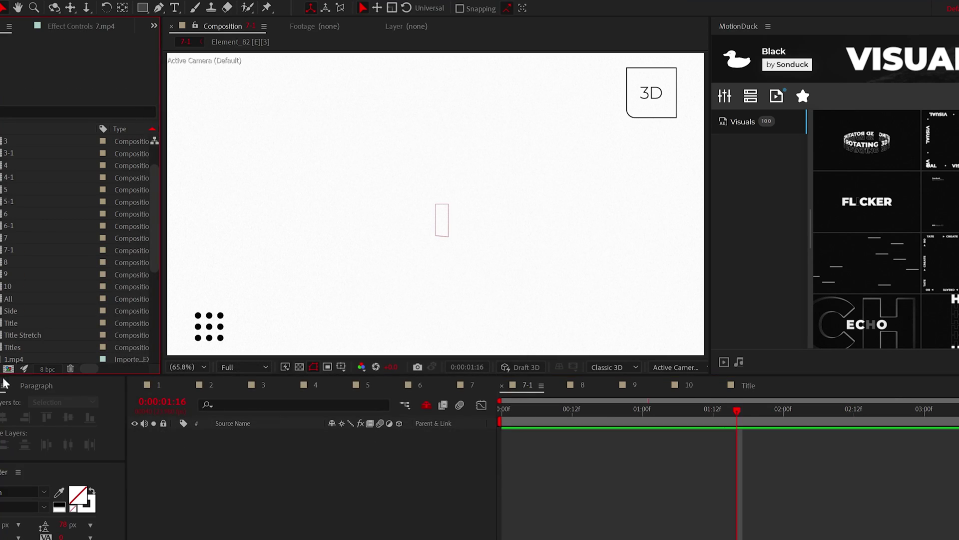
Step: Create a new 300x300 composition
left_click(8, 369)
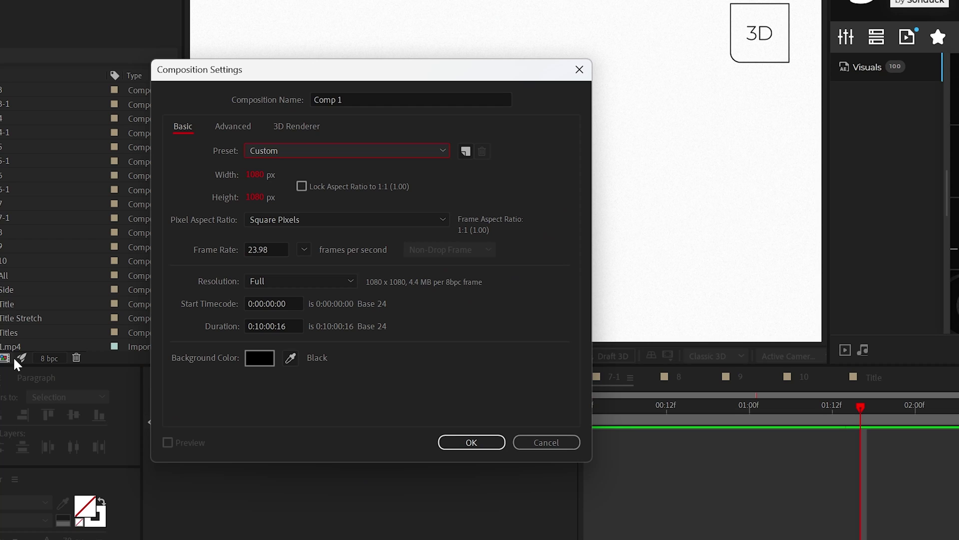
type("300")
key("Return")
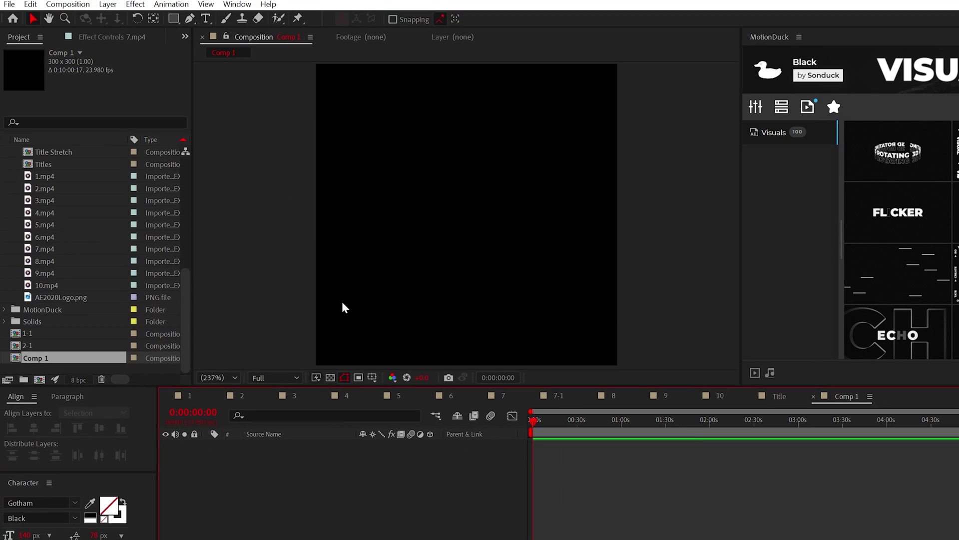
Step: Add a black solid named BG and 3D text, then place Comp 1 into comp 7-1
key("ctrl+y")
type("BG")
key("Return")
key("ctrl+t")
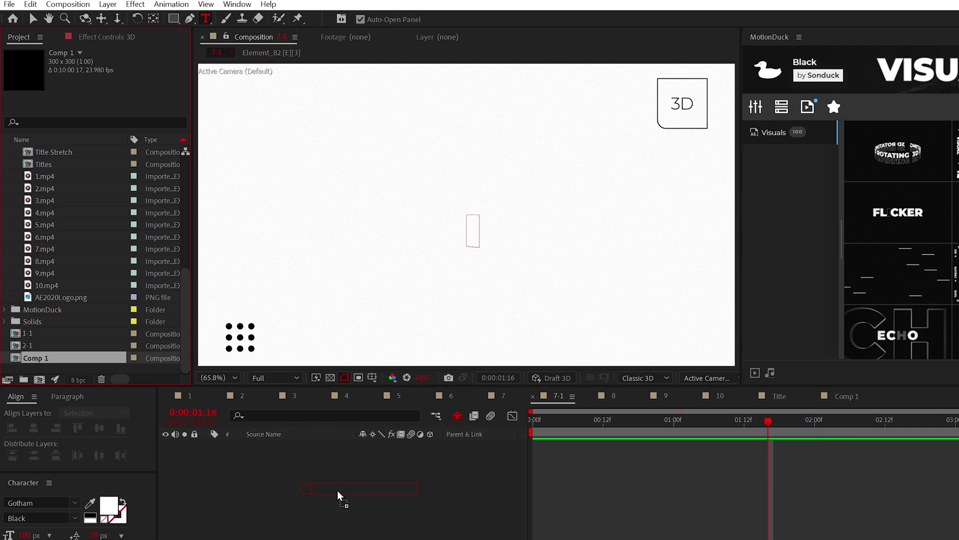
left_click_drag(338, 497, 345, 479)
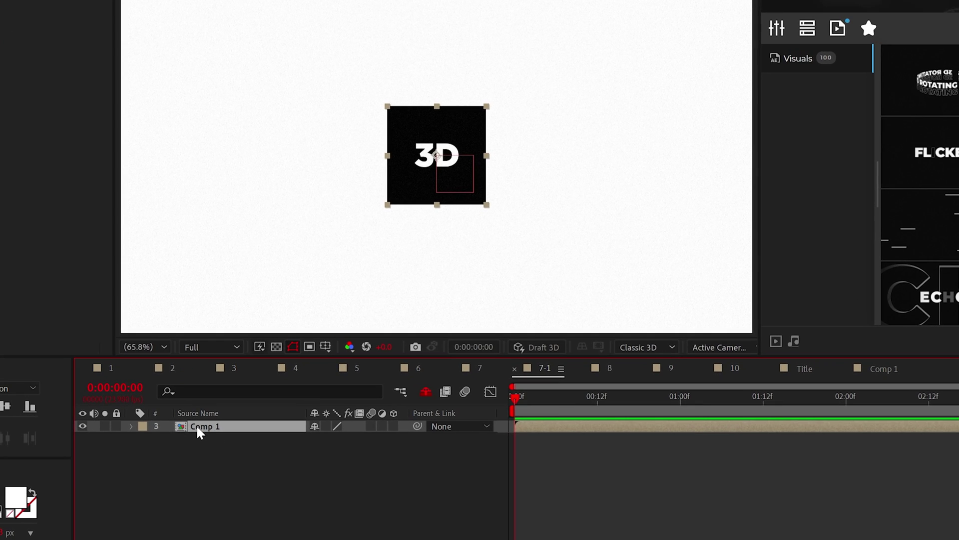
Step: Duplicate the square layer twice, move its anchor to the right edge and make all three 3D
key("ctrl+d")
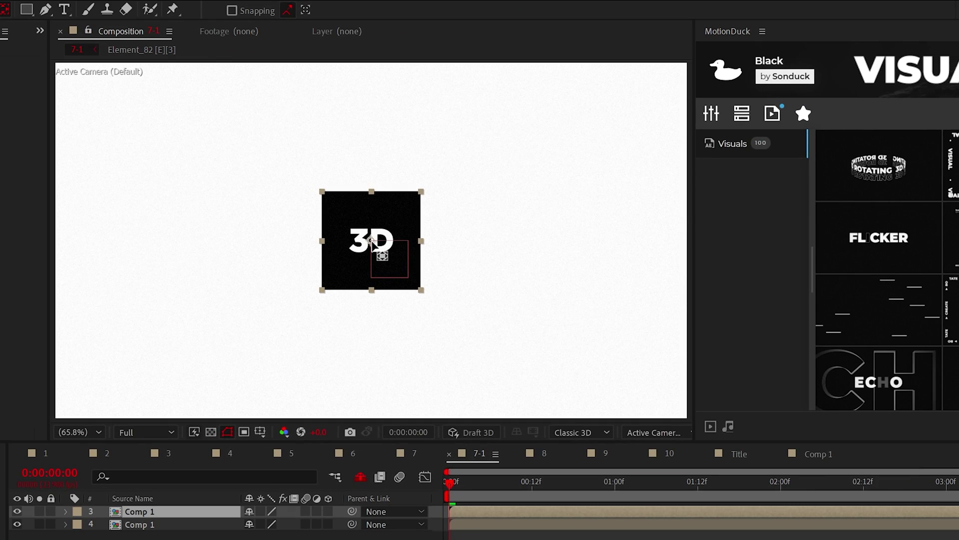
left_click_drag(385, 244, 419, 246)
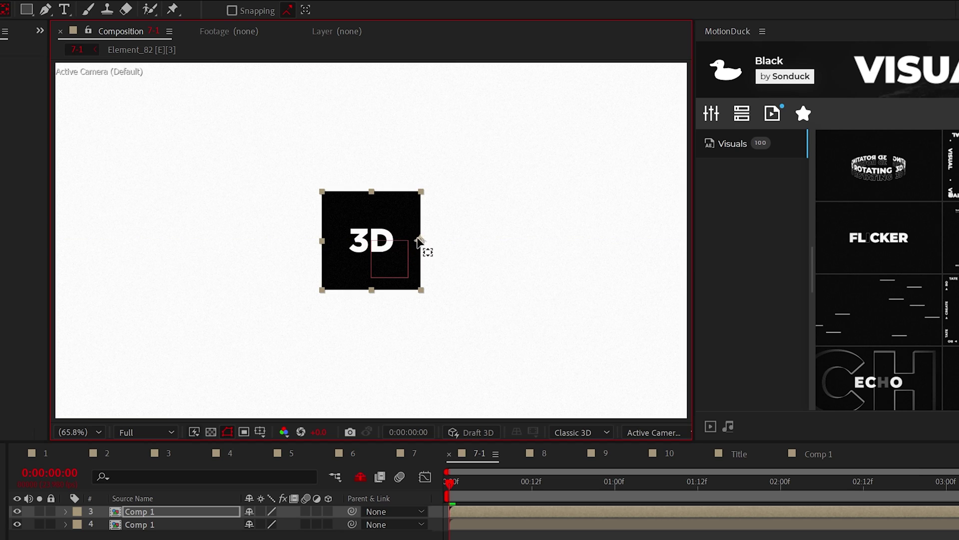
left_click(153, 515)
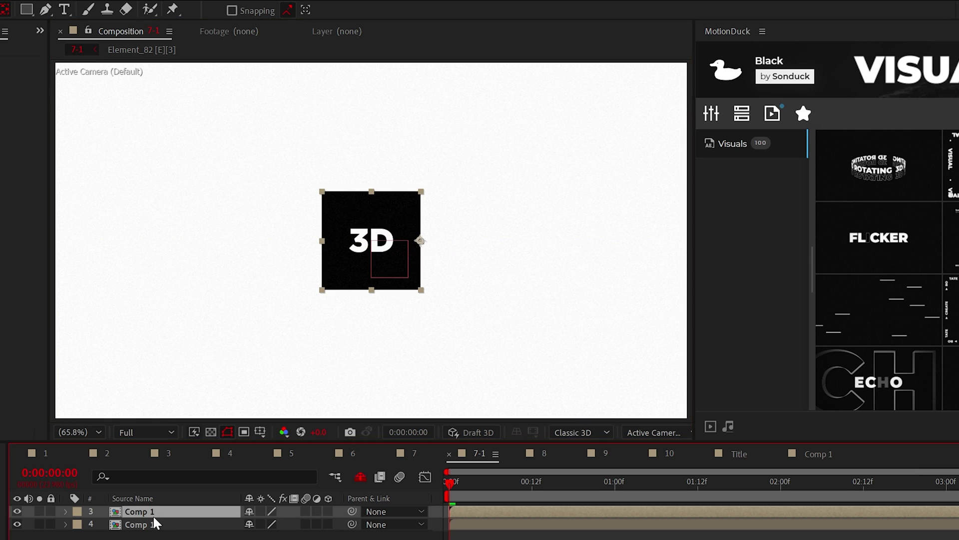
key("ctrl+d")
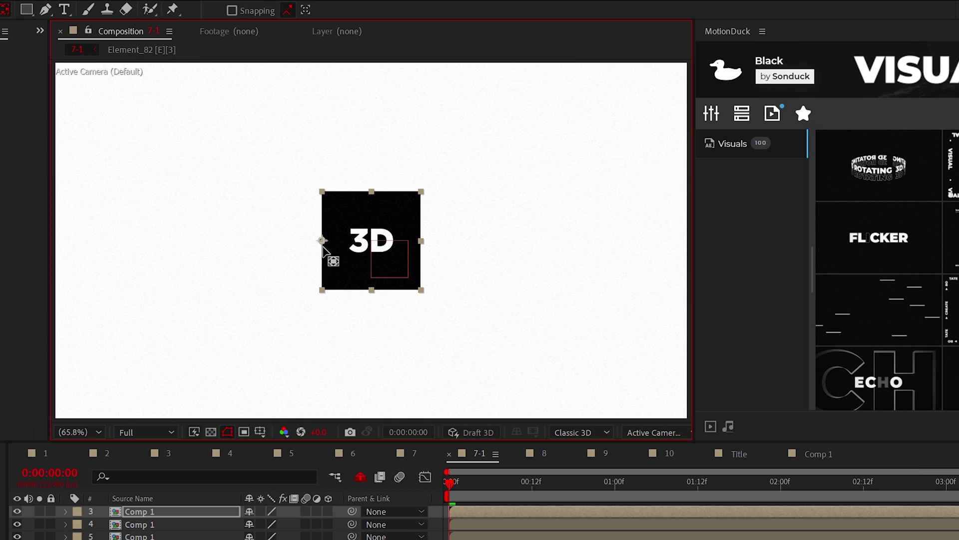
left_click_drag(328, 512, 328, 537)
Step: Set Y Rotation to -90° on the second square layer and 90° on the top one
left_click(227, 454)
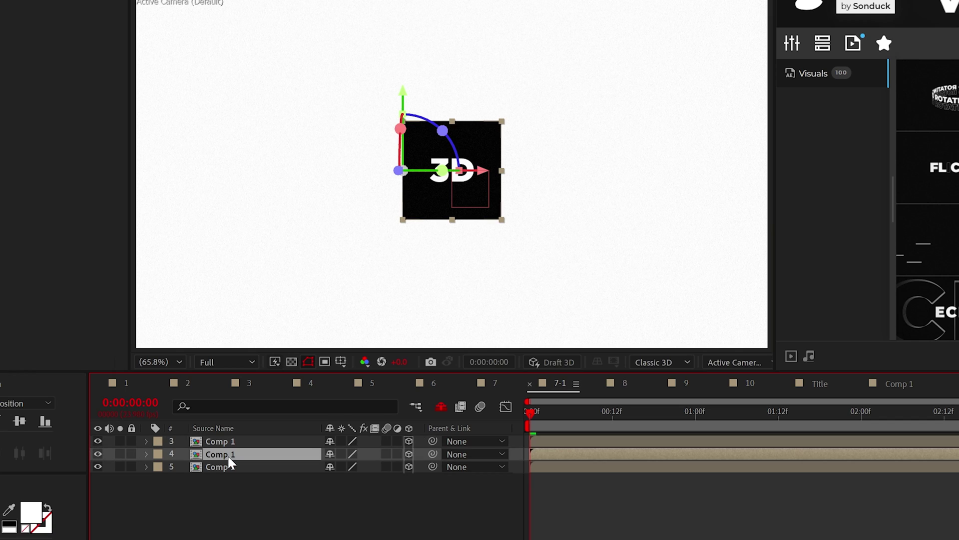
key("r")
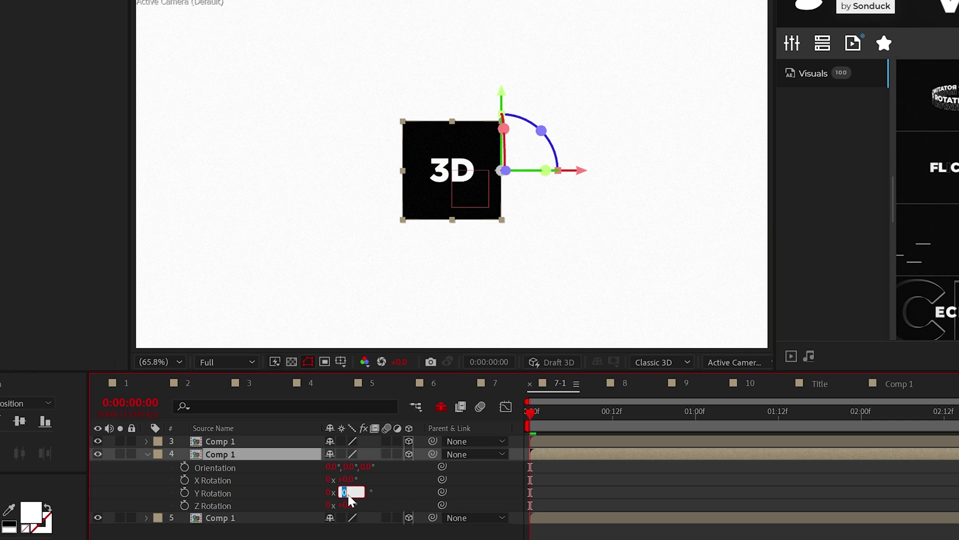
type("-90")
key("Return")
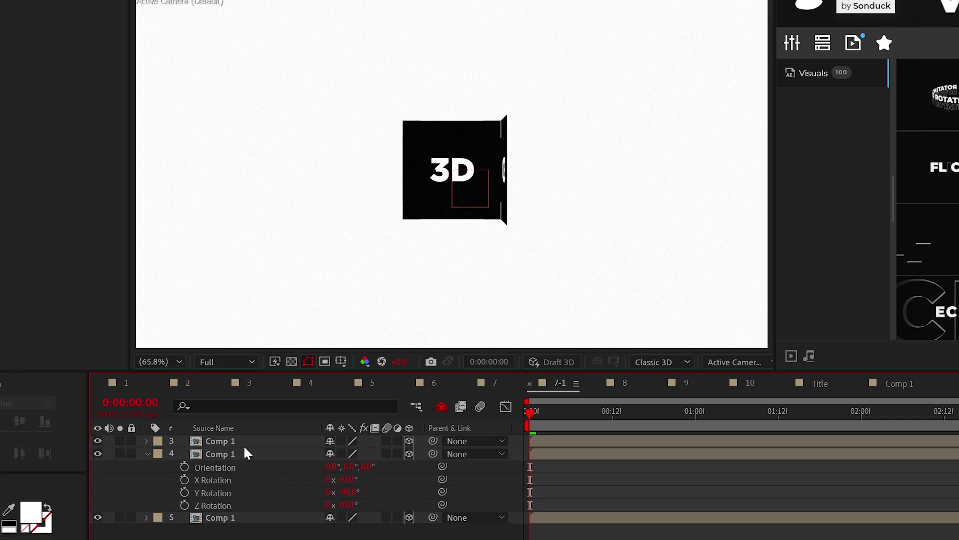
left_click(244, 443)
key("r")
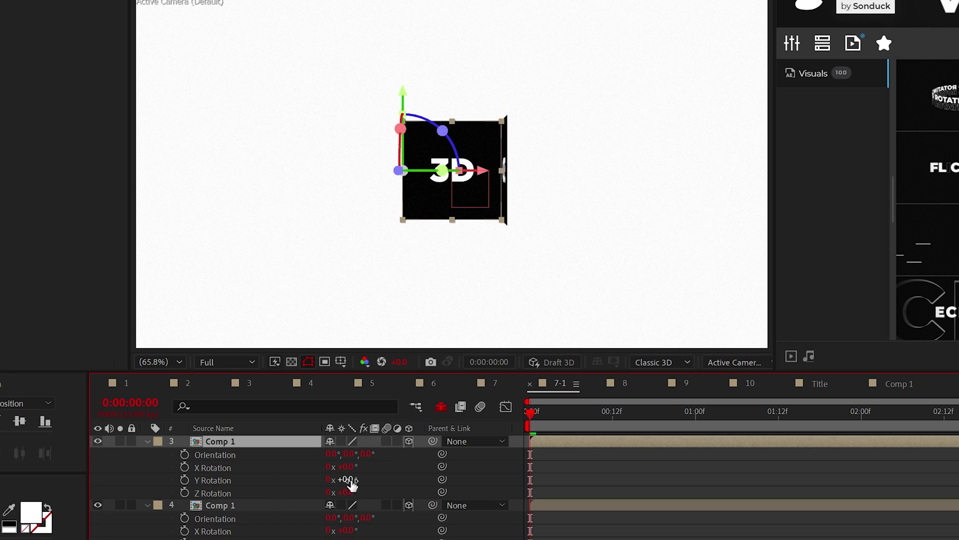
type("90")
key("Return")
Step: Duplicate the third square layer and push the copy to Z Position -300
left_click(148, 440)
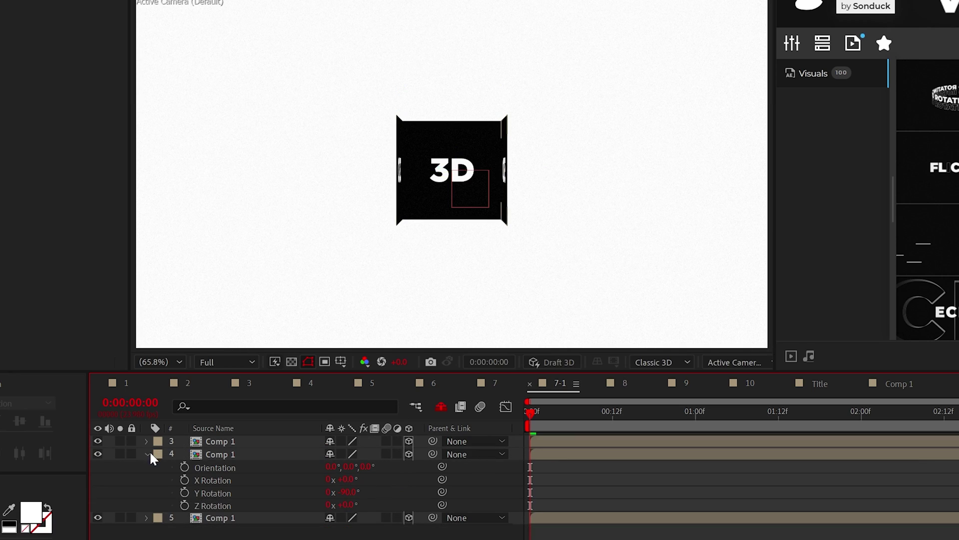
left_click(147, 454)
left_click(215, 467)
key("ctrl+d")
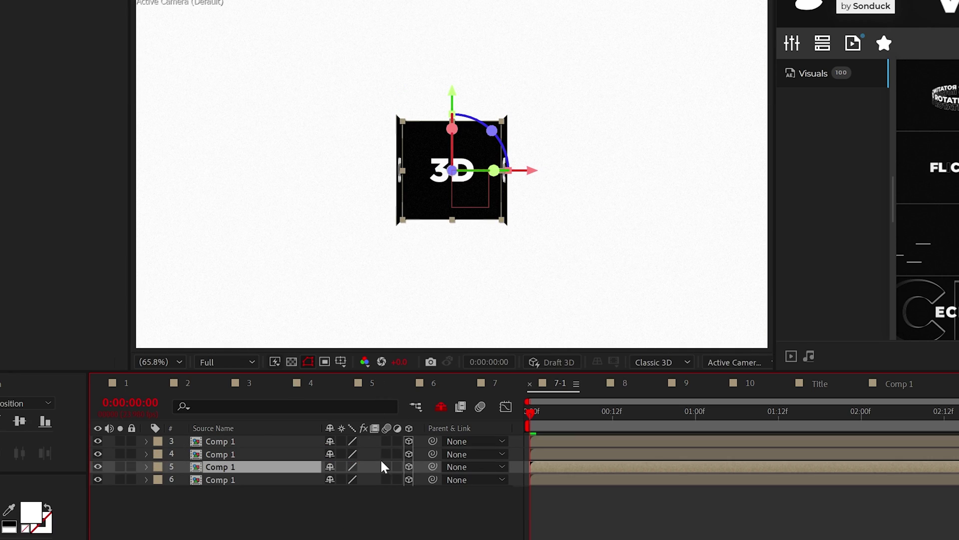
key("p")
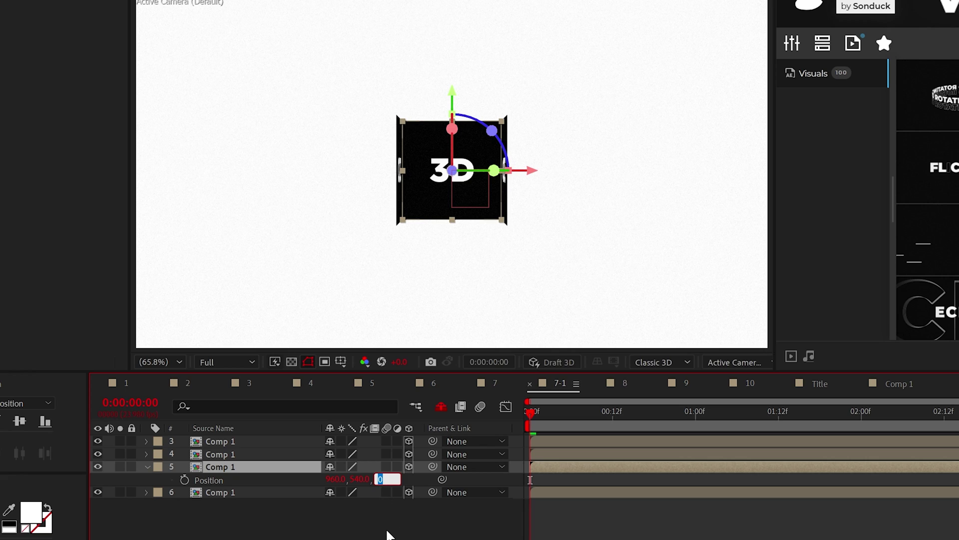
type("-300")
key("Return")
Step: Add a new null object and set its Z Position to -150
right_click(141, 513)
mouse_move(177, 525)
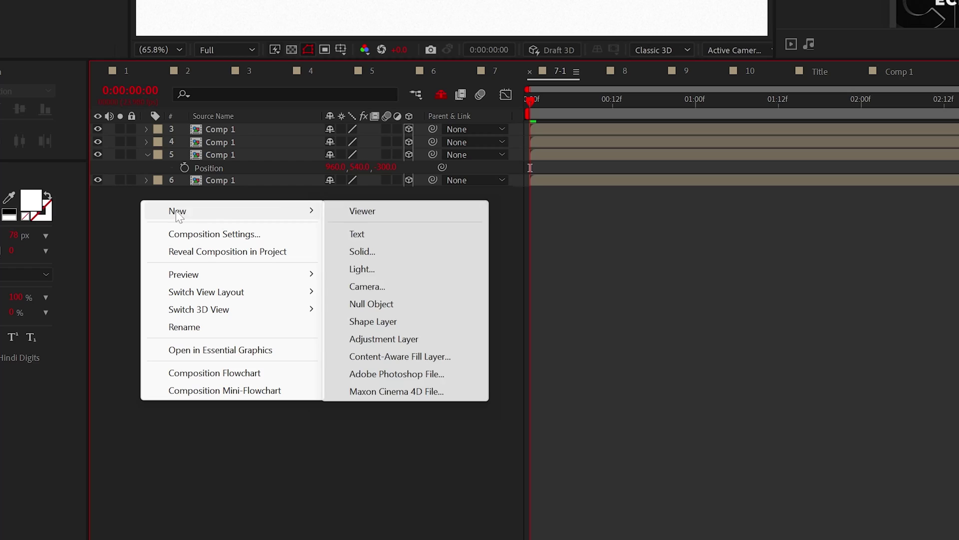
left_click(371, 303)
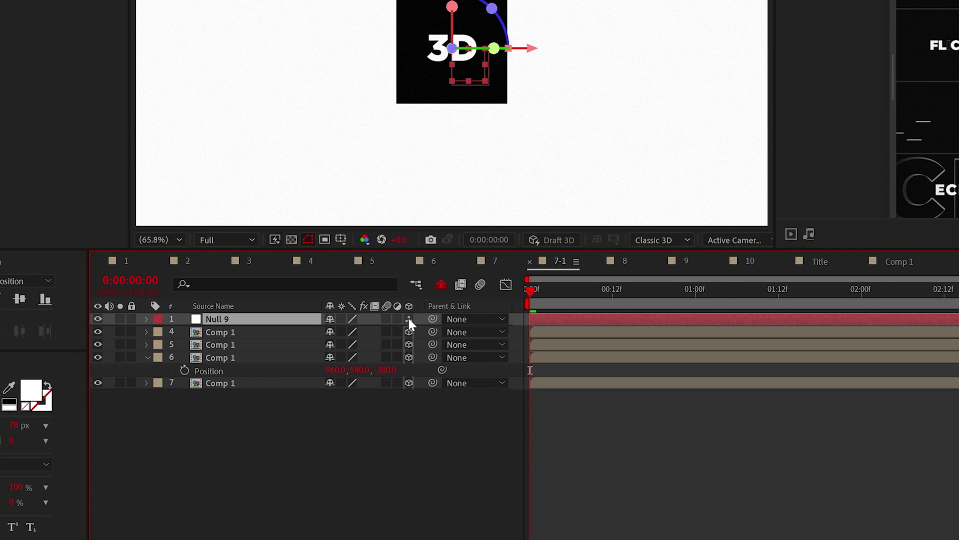
key("p")
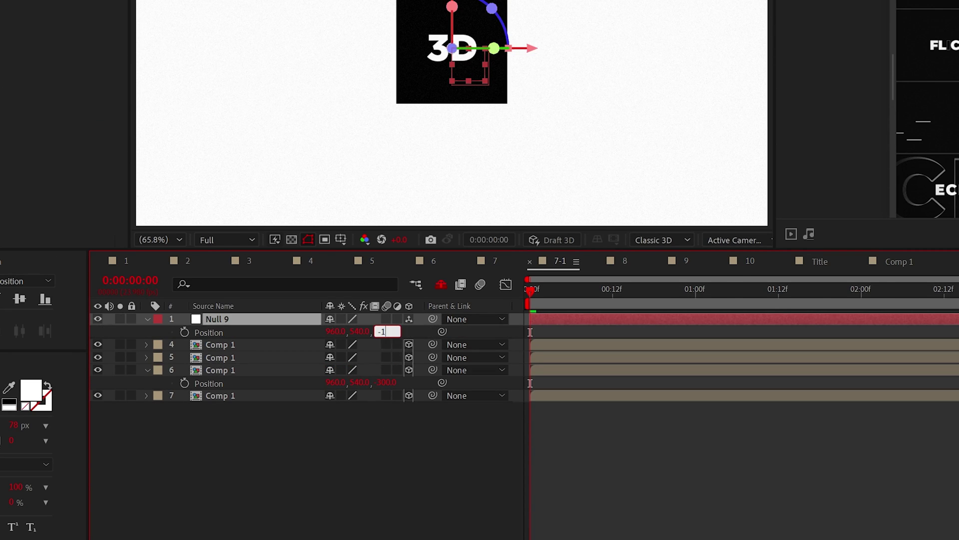
type("-150")
key("Return")
Step: Parent the four square layers to Null 9 and spin it with a time*50 Y Rotation expression
left_click_drag(231, 430, 226, 399)
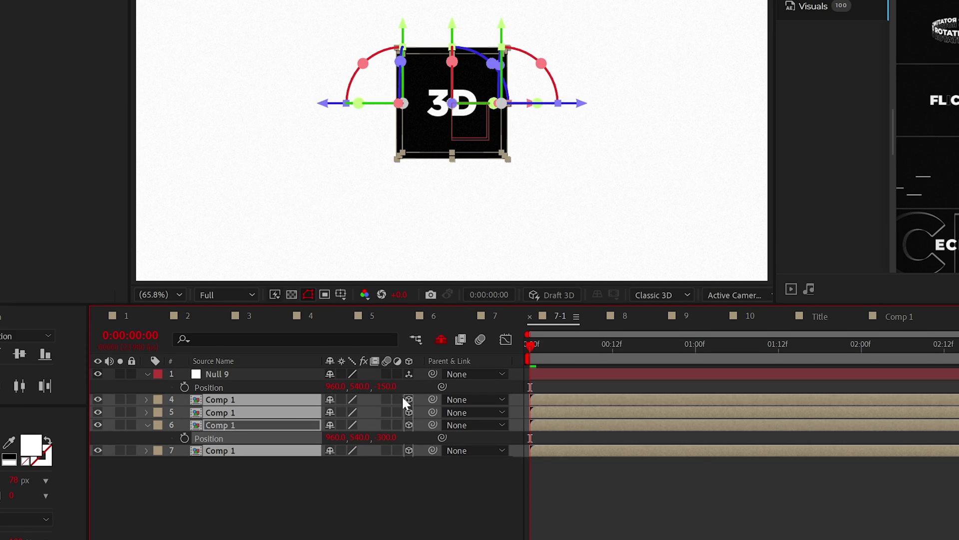
left_click_drag(432, 400, 253, 371)
left_click(148, 375)
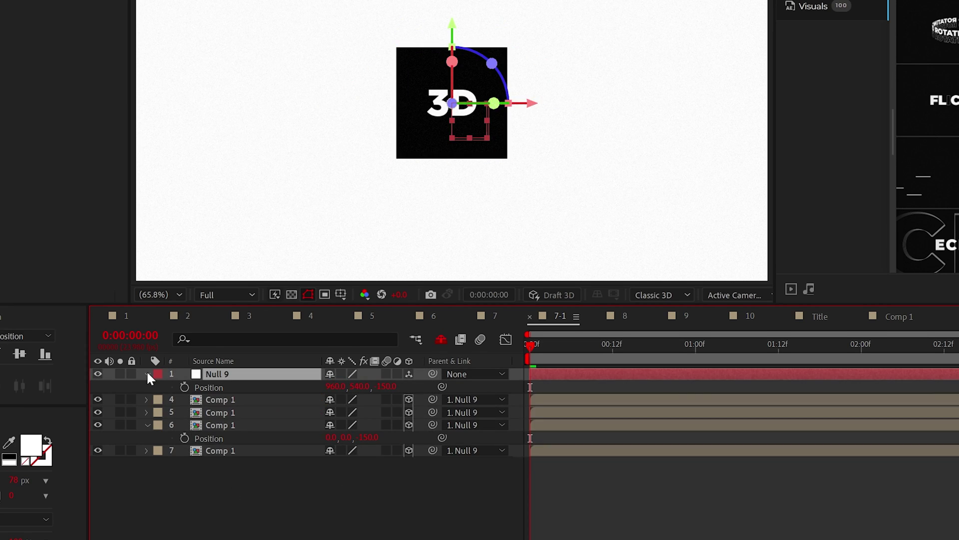
key("r")
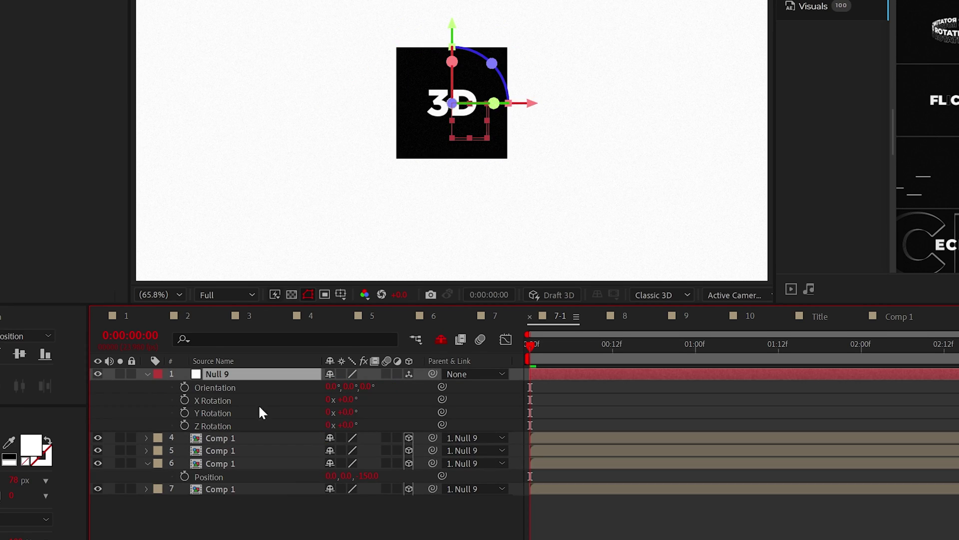
left_click(184, 413, "alt")
type("time*")
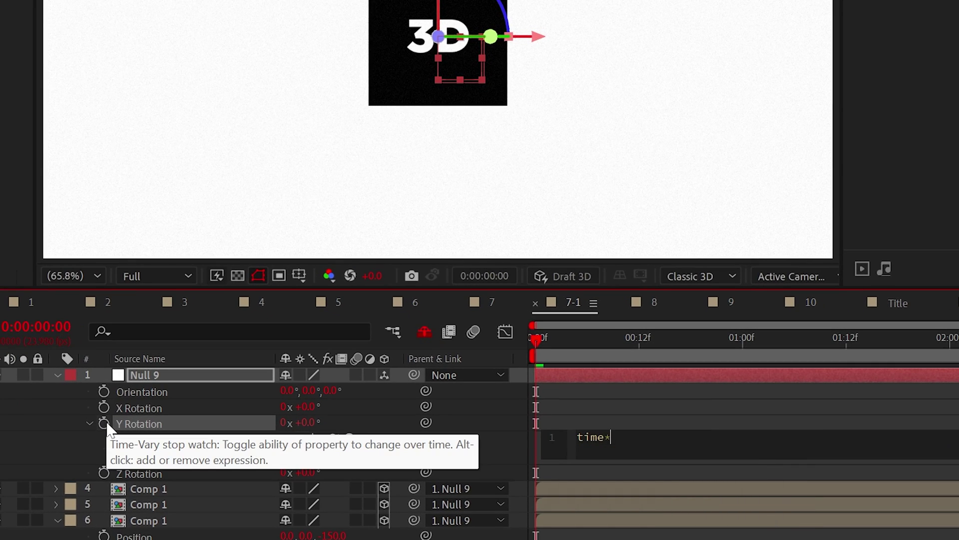
left_click(395, 472)
key("space")
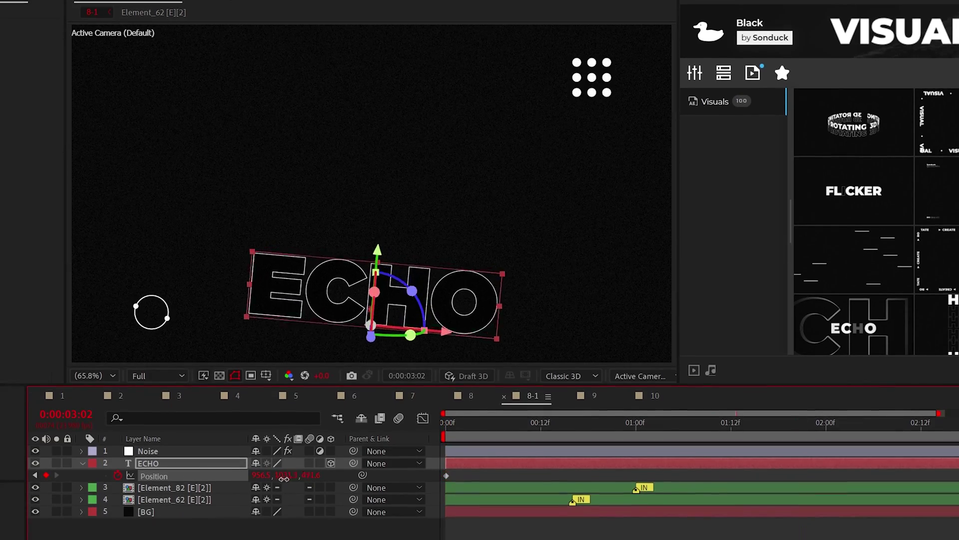
Step: Move the ECHO text lower and toward the camera, then go to 1:18
left_click_drag(233, 472, 245, 473)
left_click_drag(304, 476, 273, 477)
left_click_drag(718, 433, 722, 439)
left_click_drag(722, 440, 780, 440)
left_click_drag(690, 440, 779, 440)
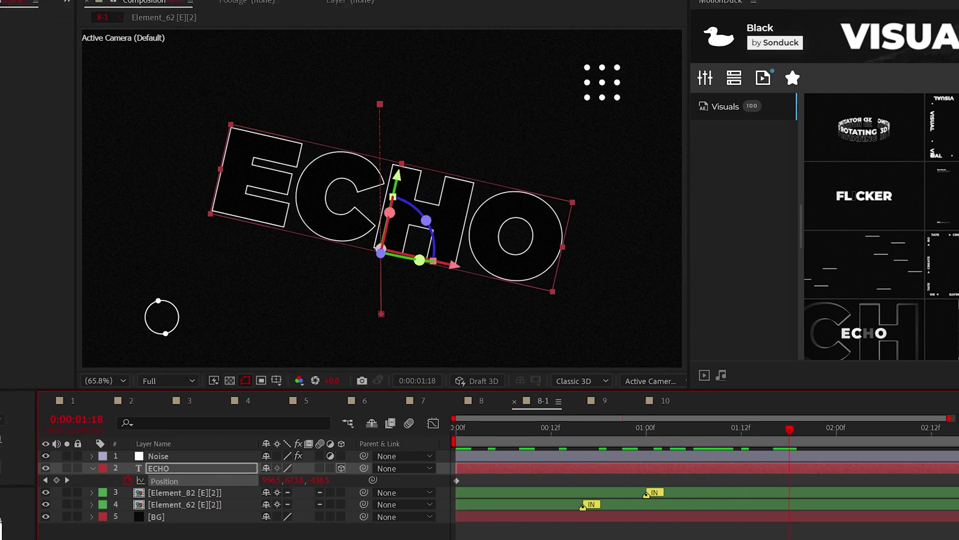
Step: Apply the Echo effect with Composite In Front and 15 echoes, then preview it
left_click(102, 7)
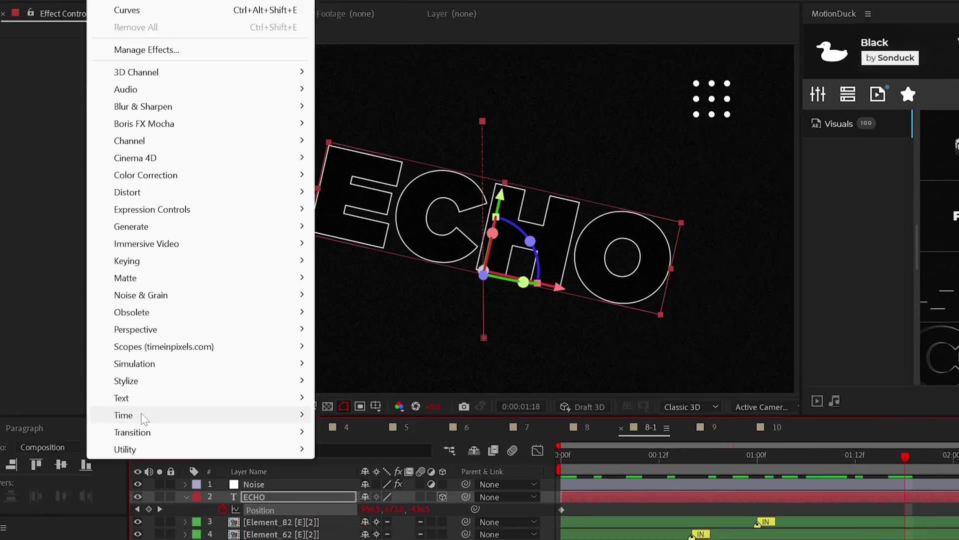
mouse_move(270, 440)
left_click(418, 294)
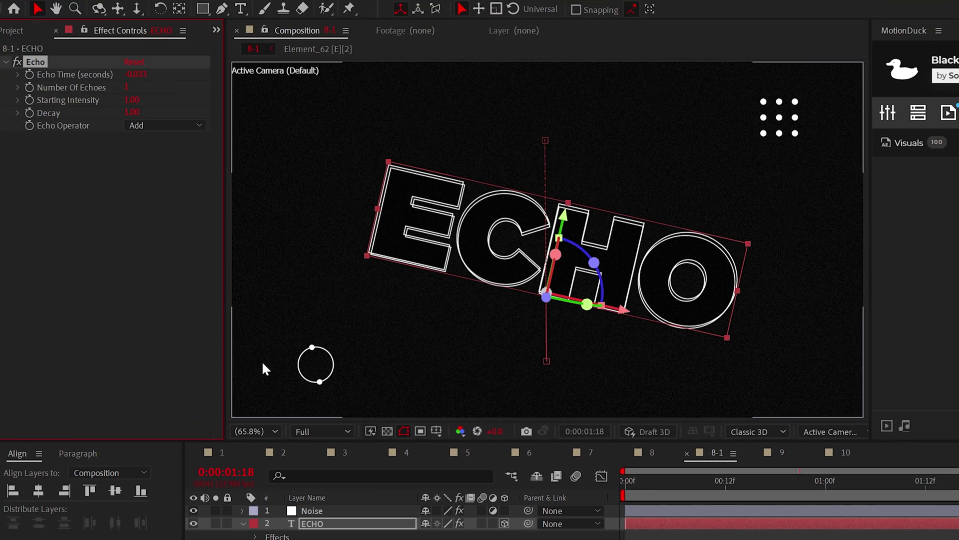
left_click(131, 126)
left_click(189, 233)
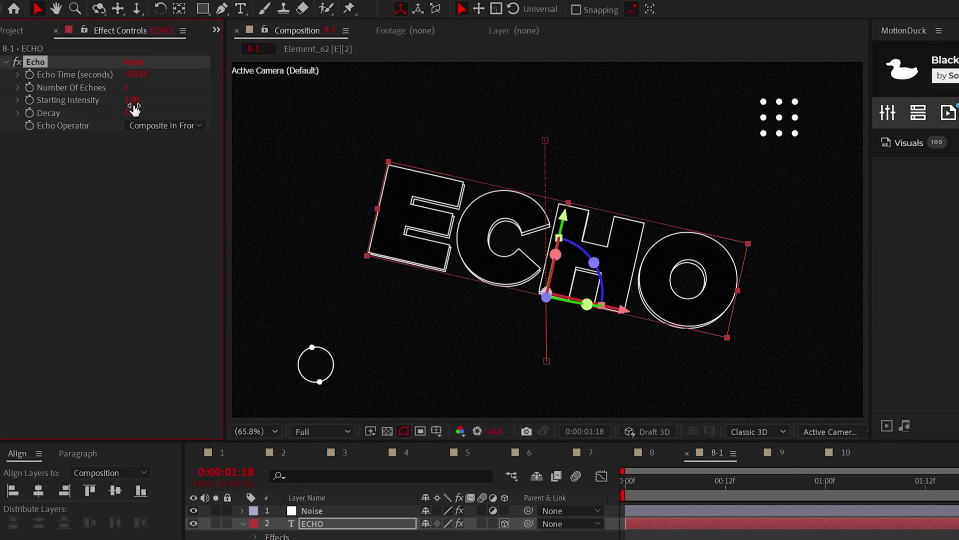
left_click_drag(128, 91, 132, 76)
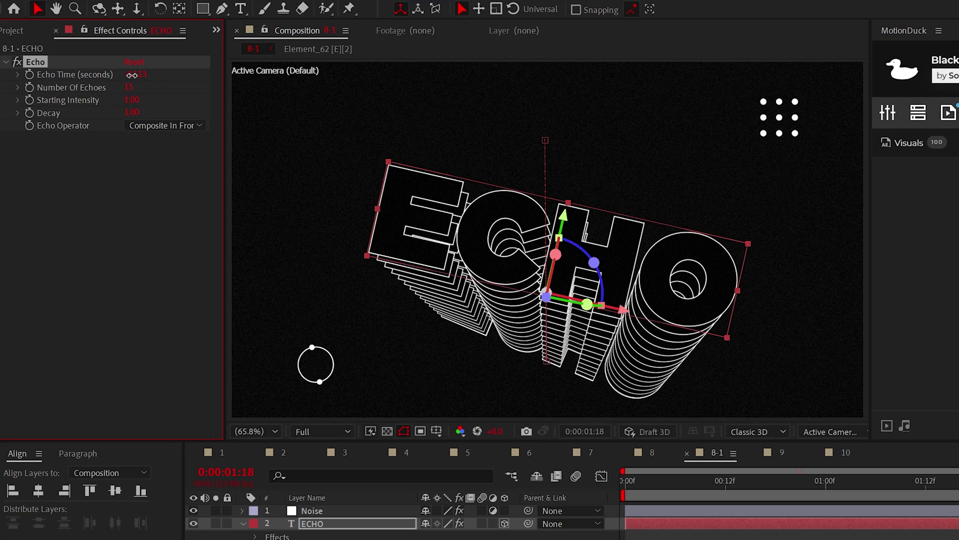
key("space")
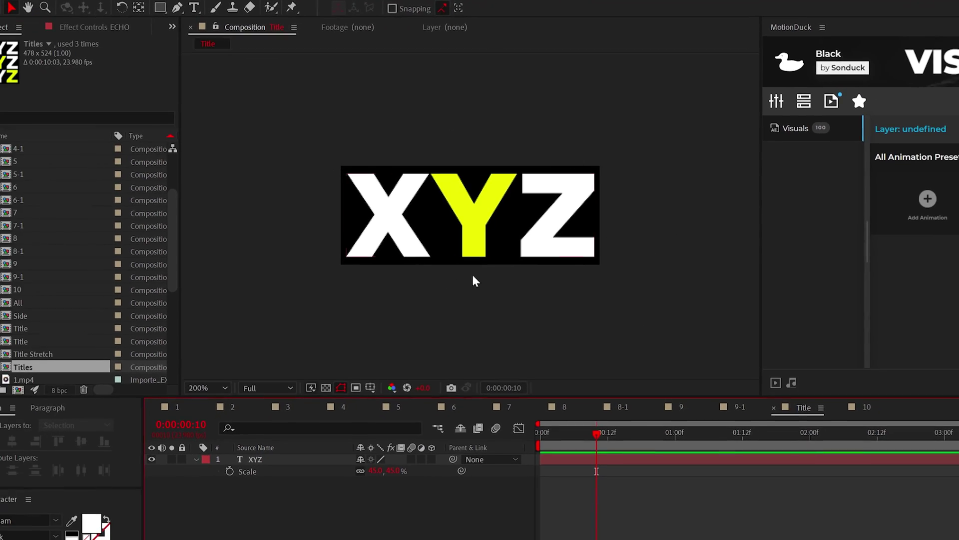
Step: Place the Title composition into comp 9-1
left_click(735, 409)
left_click(23, 344)
left_click_drag(287, 493, 287, 493)
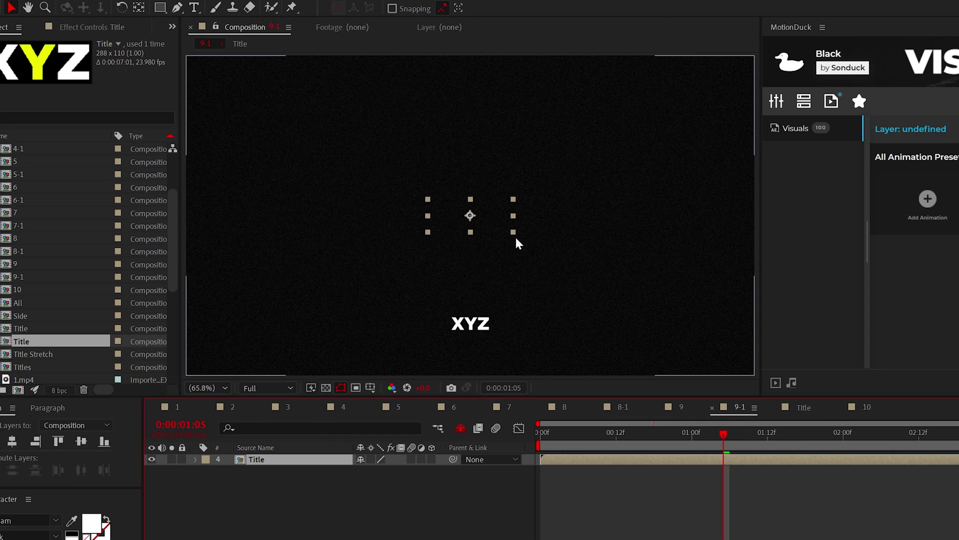
Step: Apply Motion Tile to the Title layer and shift its Tile Center so the letters wrap
left_click(119, 6)
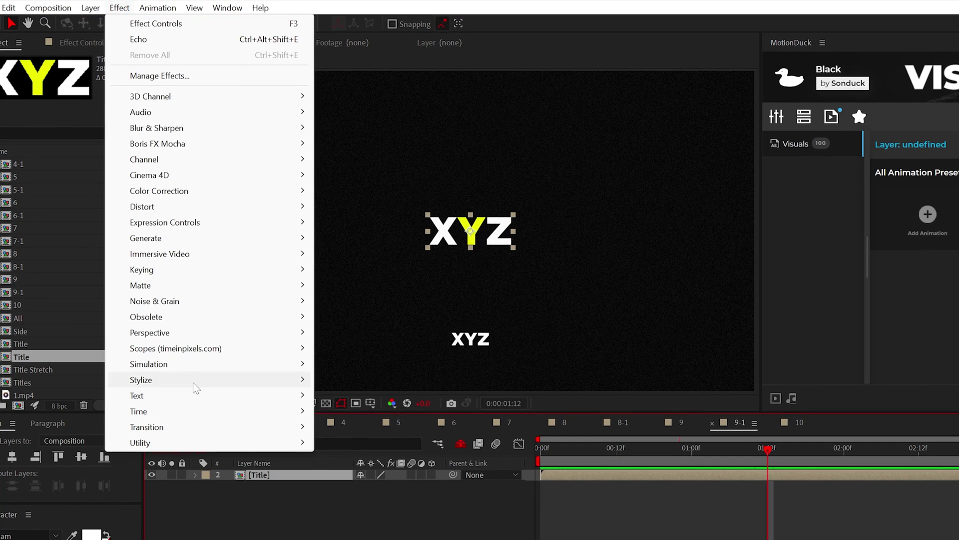
mouse_move(195, 365)
left_click(402, 405)
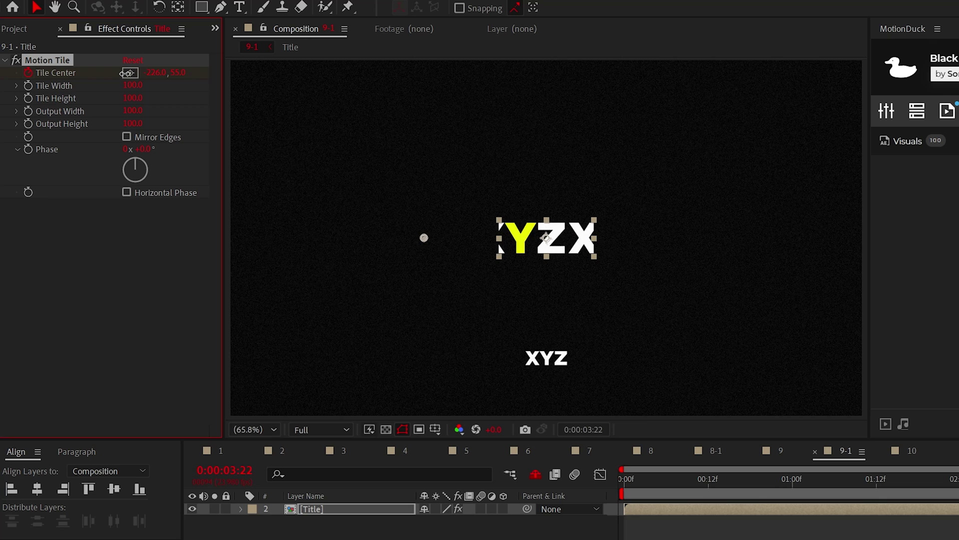
left_click_drag(117, 73, 20, 72)
Step: Make two more copies of the Title layer and move one up above the original
key("ctrl+d")
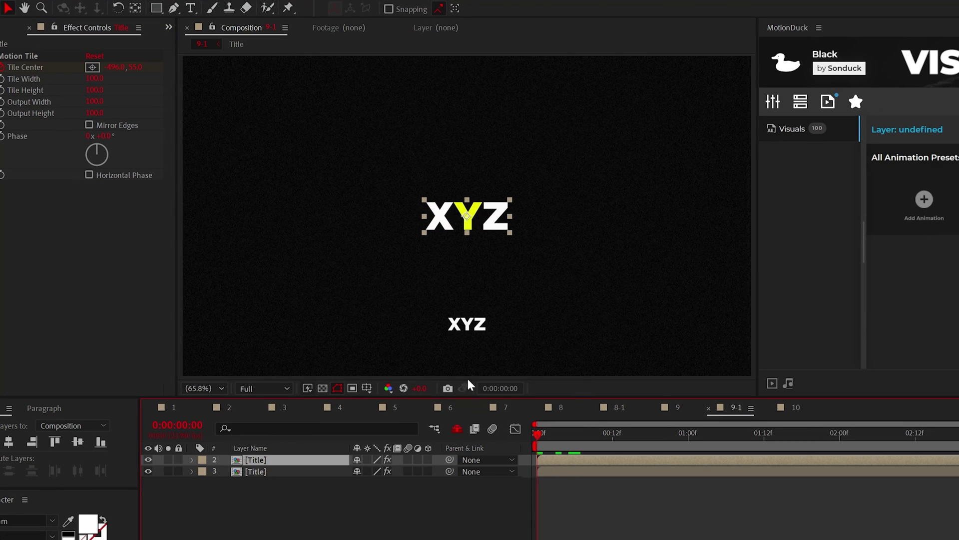
key("ctrl+d")
left_click_drag(461, 253, 468, 221)
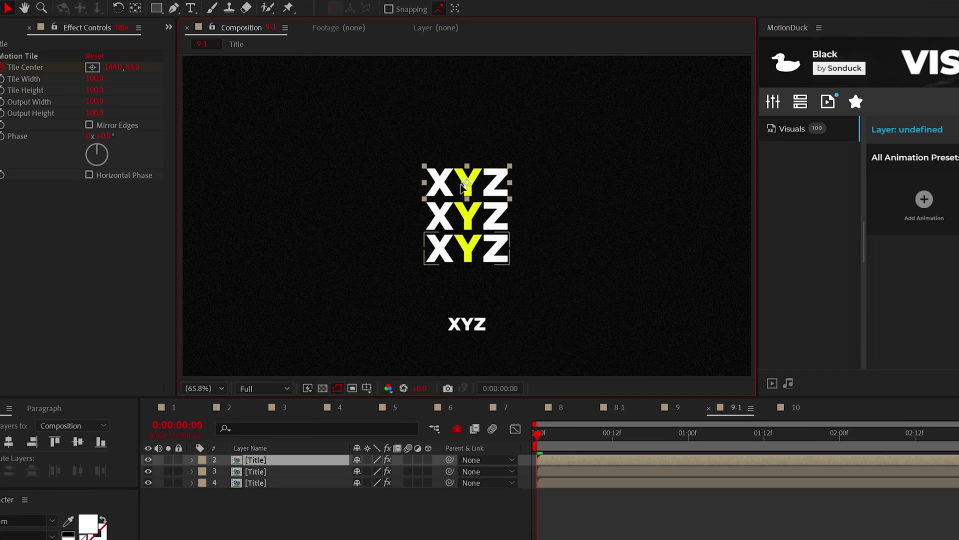
Step: Draw a black ellipse shape over the tiled XYZ text at the composition centre
key("ctrl+shift+a")
left_click(156, 8)
left_click(206, 37)
key(";")
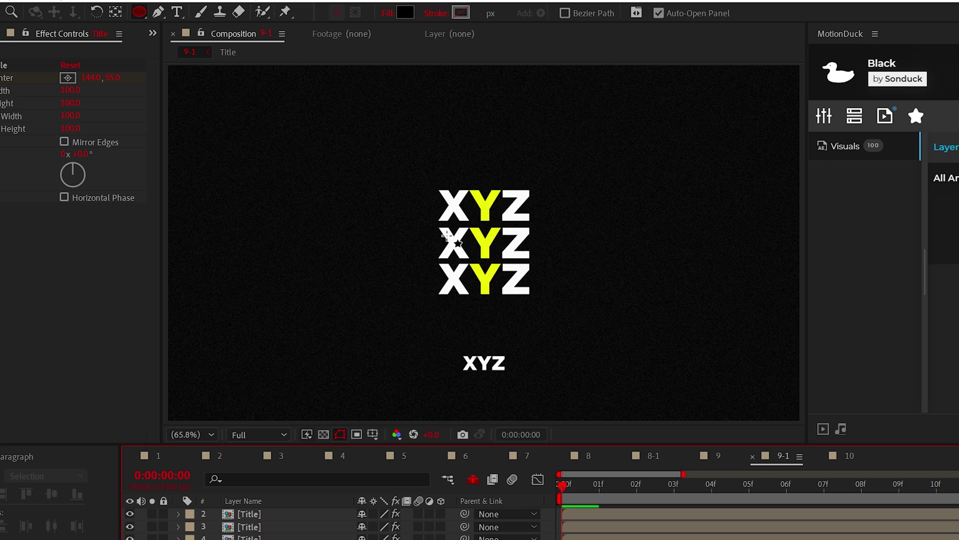
left_click_drag(481, 242, 505, 279)
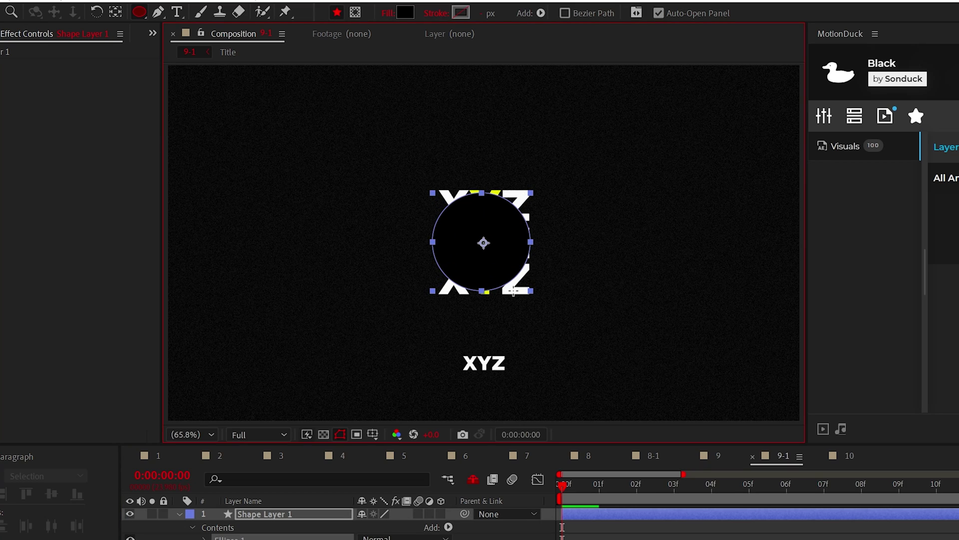
Step: Set the three Title layers' Track Matte to the circle shape layer
key("F4")
left_click_drag(270, 539, 253, 434)
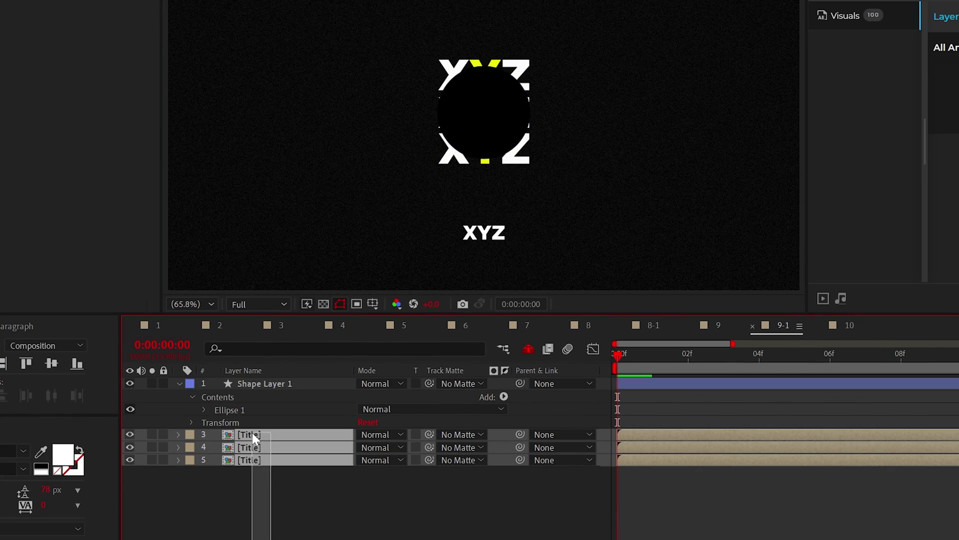
left_click(452, 435)
left_click(480, 479)
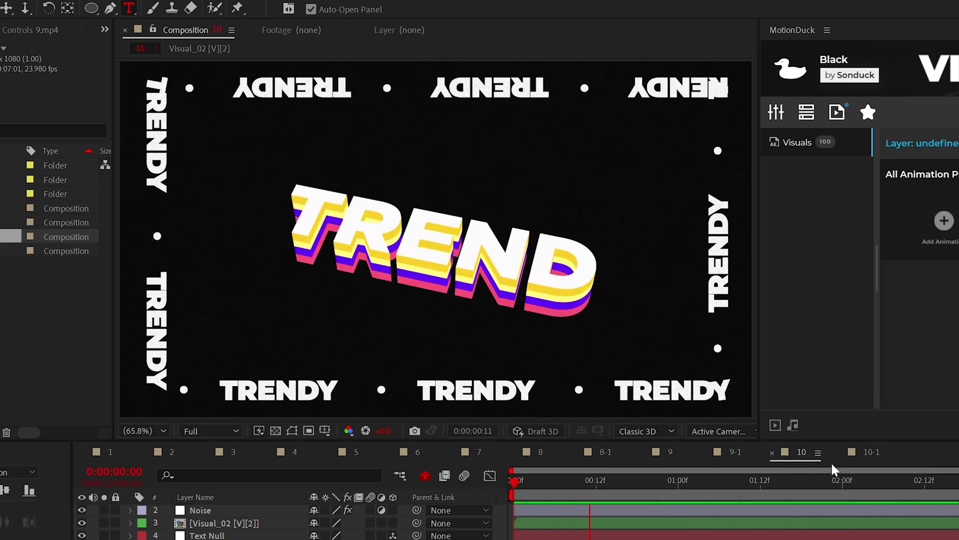
Step: Make TRENDY in comp 10-1 3D and tilt it to X Rotation -29° and Z Rotation 35°
left_click(872, 451)
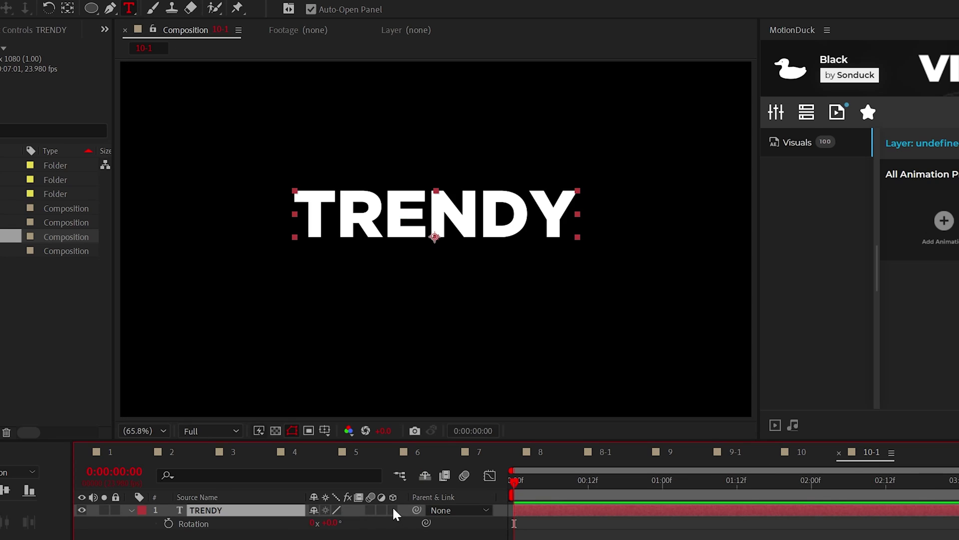
left_click(394, 511)
left_click_drag(327, 530, 307, 535)
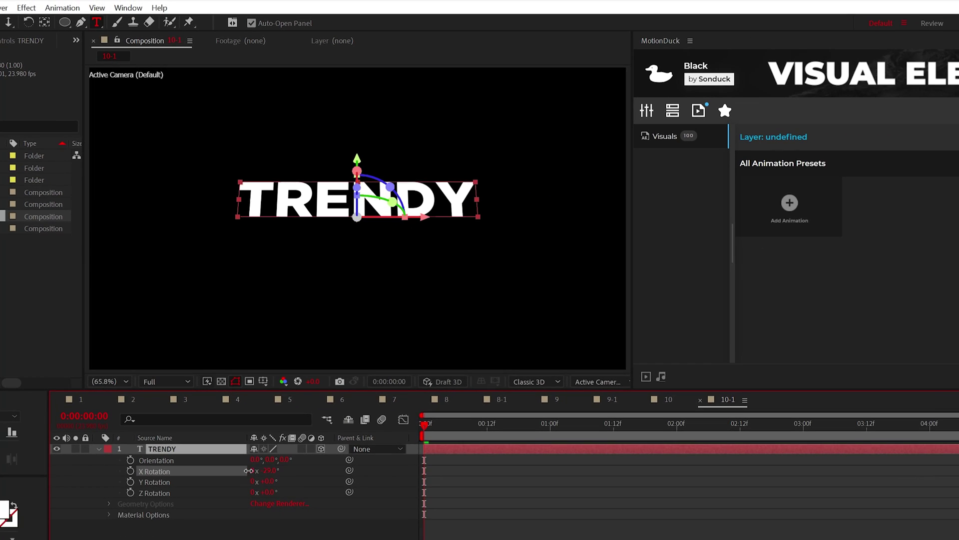
left_click_drag(269, 491, 288, 487)
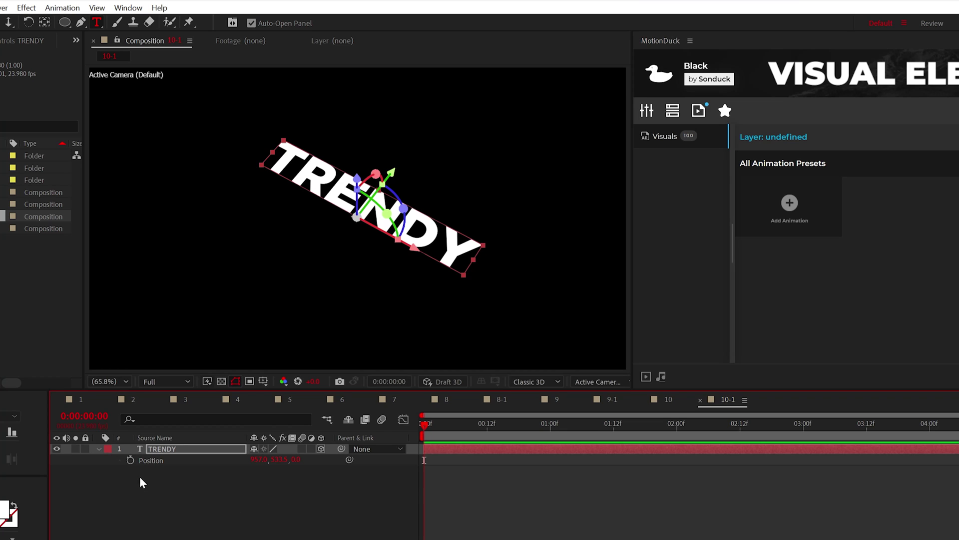
Step: Give TRENDY's Position an expression offsetting depth by (index-1)*3
left_click(131, 461, "alt")
left_click(502, 532)
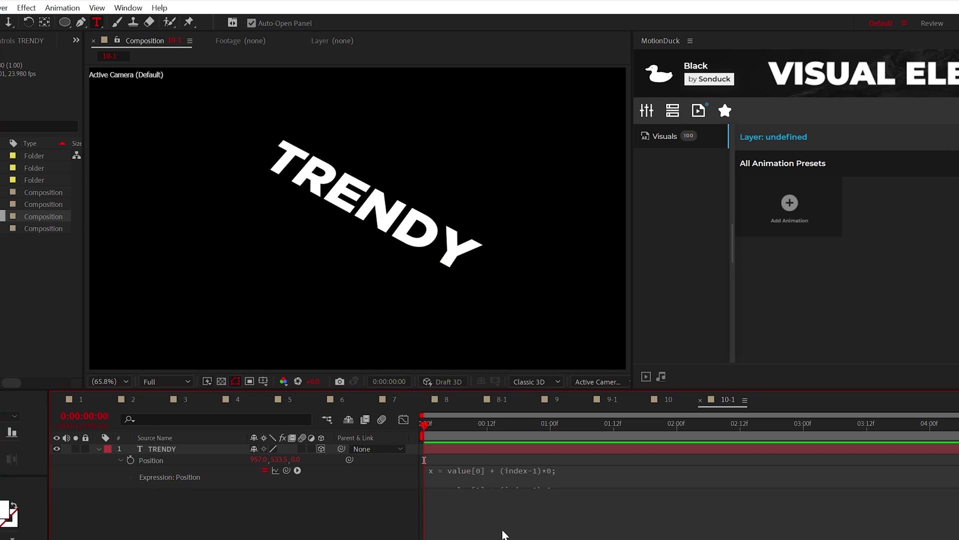
left_click(585, 478)
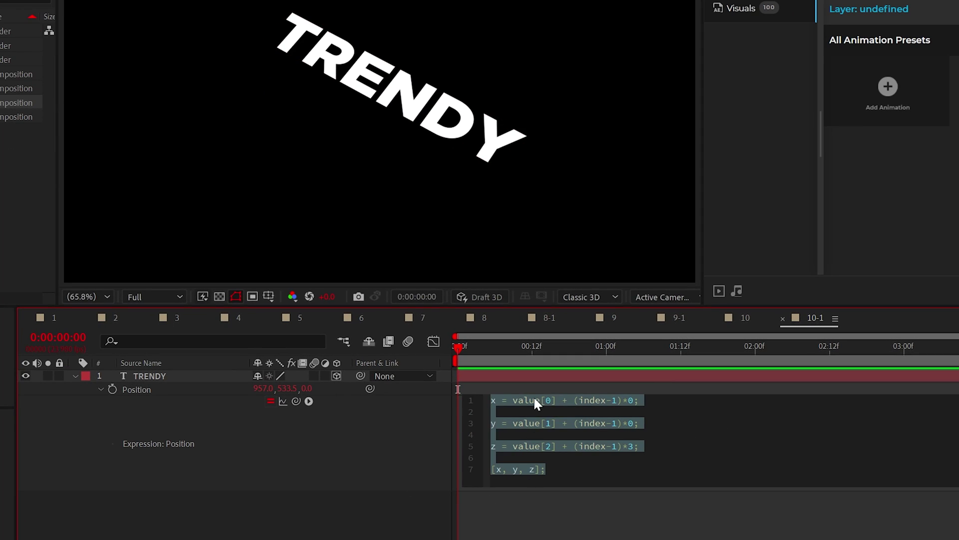
Step: Duplicate TRENDY and add a red Fill effect to the original layer
left_click(133, 377)
key("ctrl+d")
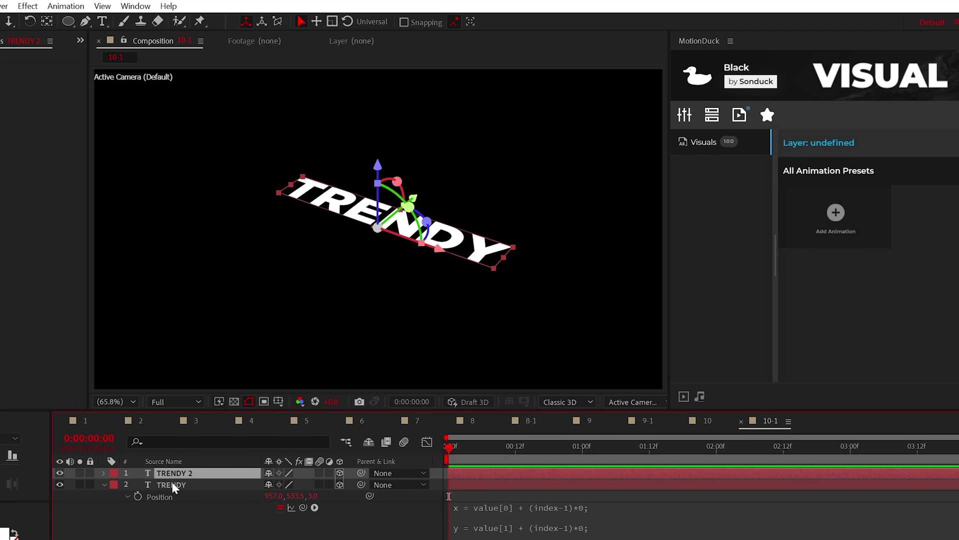
left_click(172, 482)
left_click(27, 6)
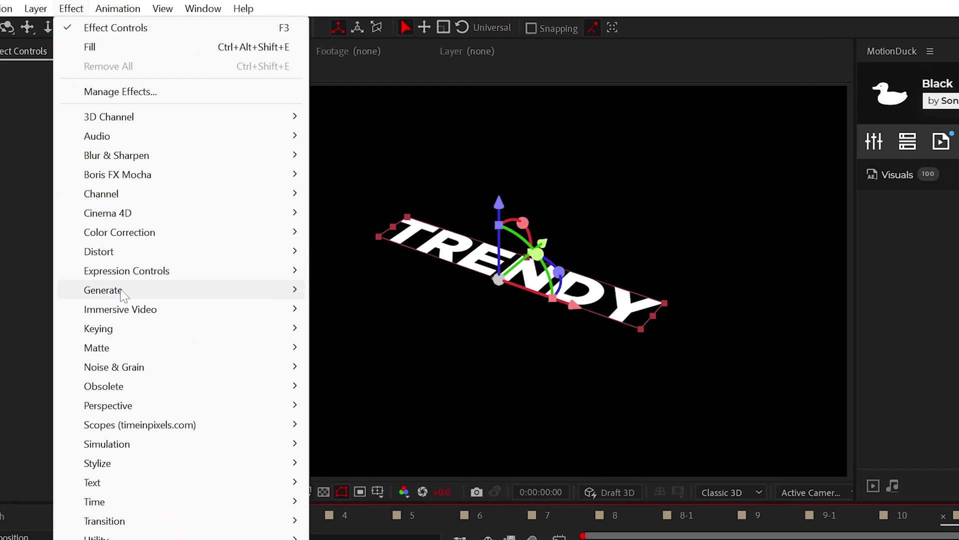
mouse_move(177, 293)
left_click(343, 483)
left_click(281, 530)
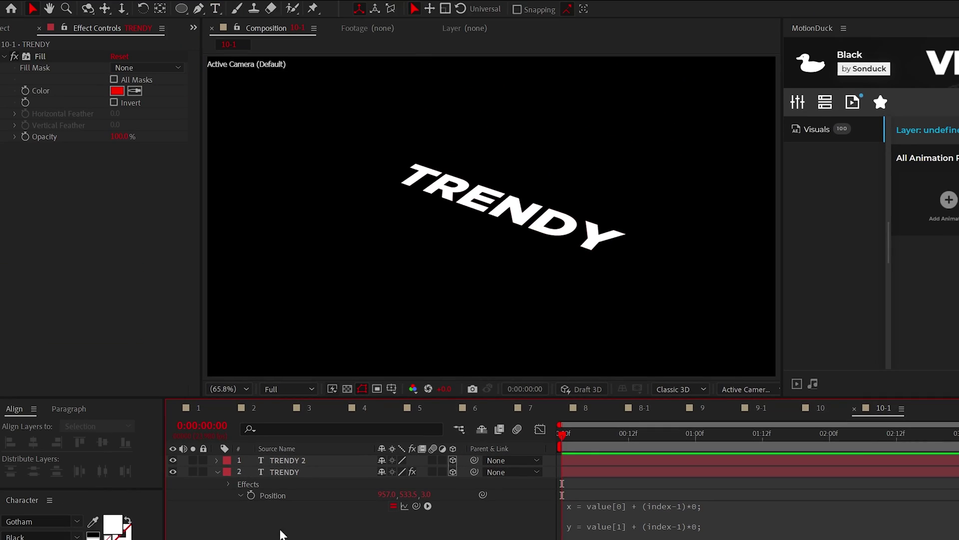
Step: Add a new adjustment layer carrying a Color Control effect
right_click(197, 297)
mouse_move(260, 305)
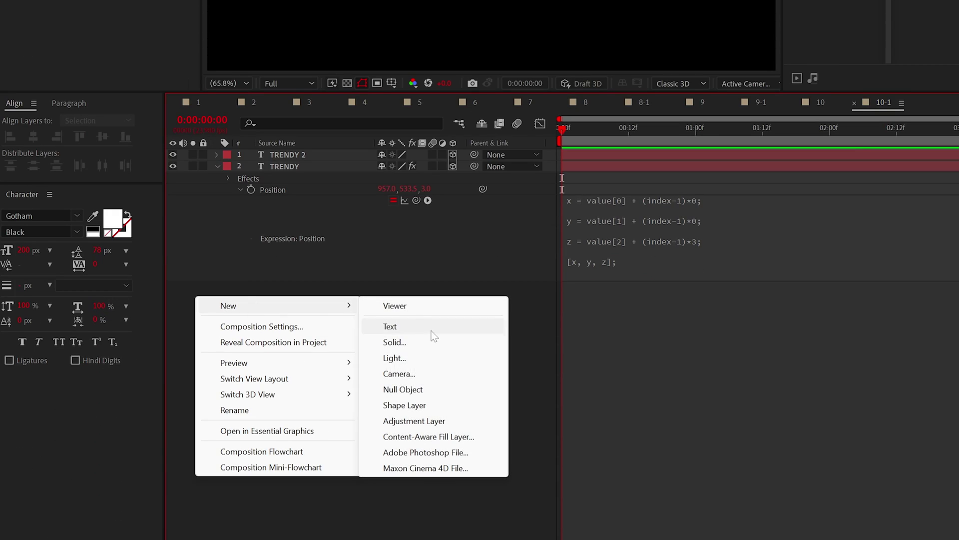
left_click(400, 423)
left_click(140, 6)
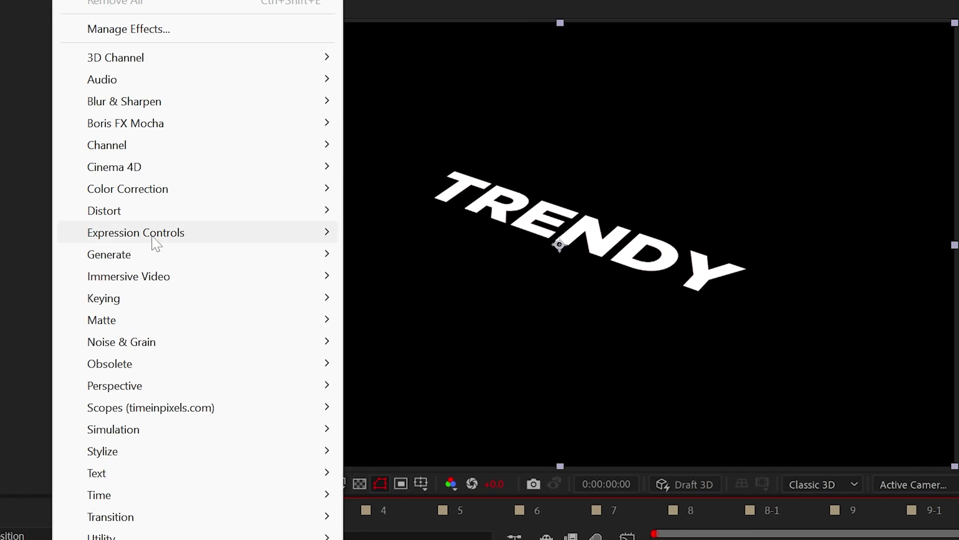
mouse_move(200, 222)
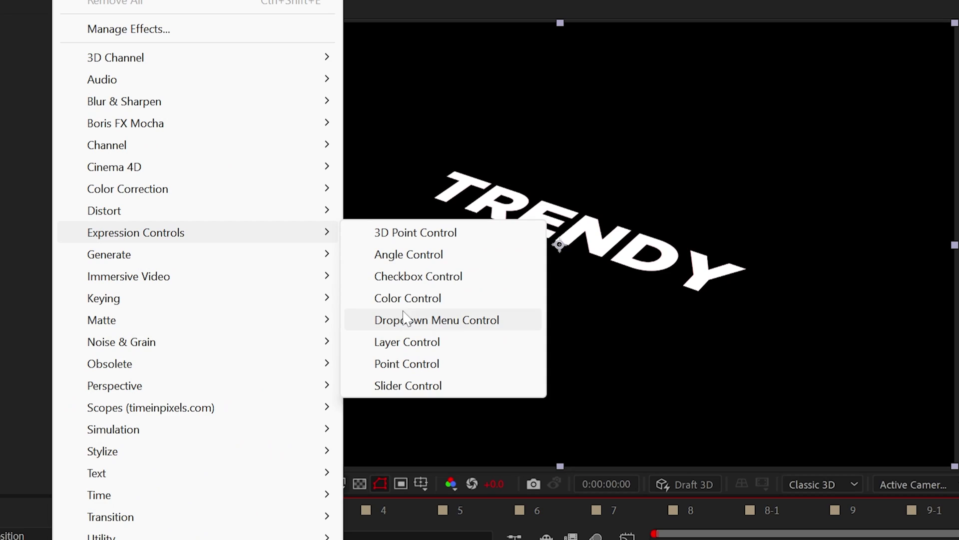
left_click(403, 298)
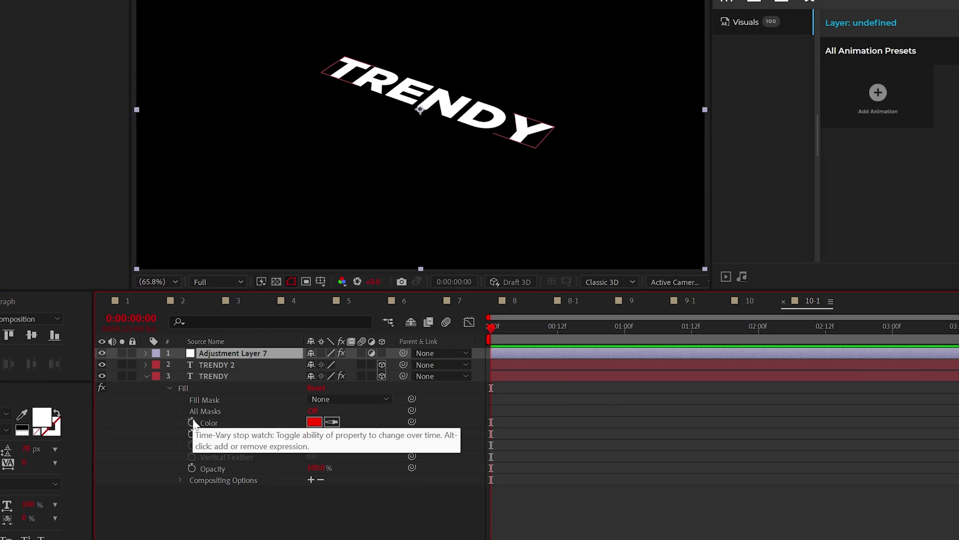
Step: Link TRENDY's Fill Color to the Color Control by expression and set it to magenta
left_click(192, 422, "alt")
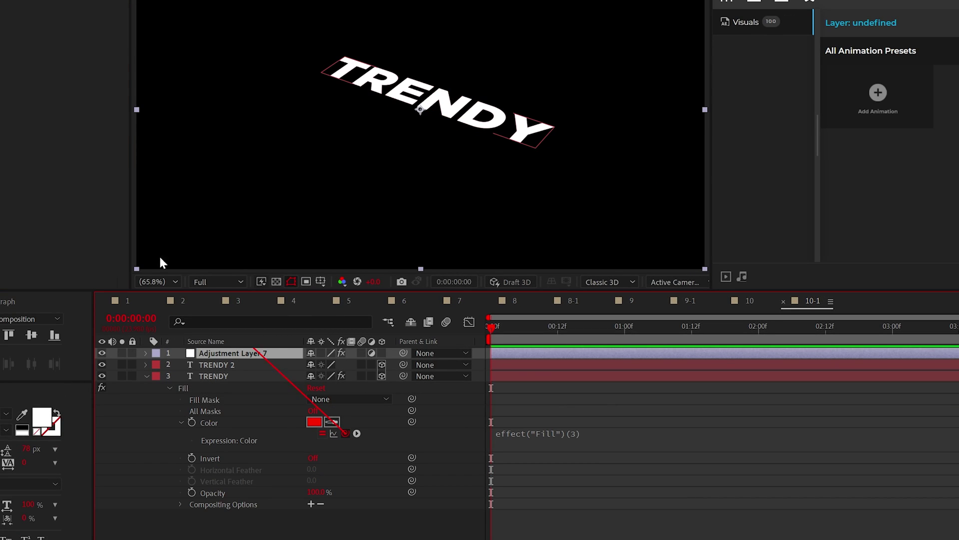
left_click_drag(160, 263, 0, 0)
left_click(122, 68)
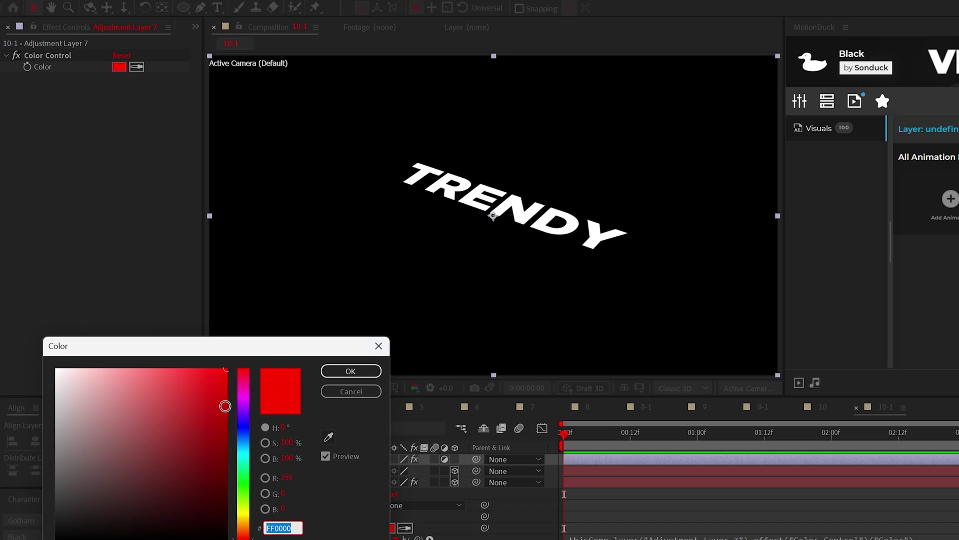
left_click(242, 393)
left_click(366, 375)
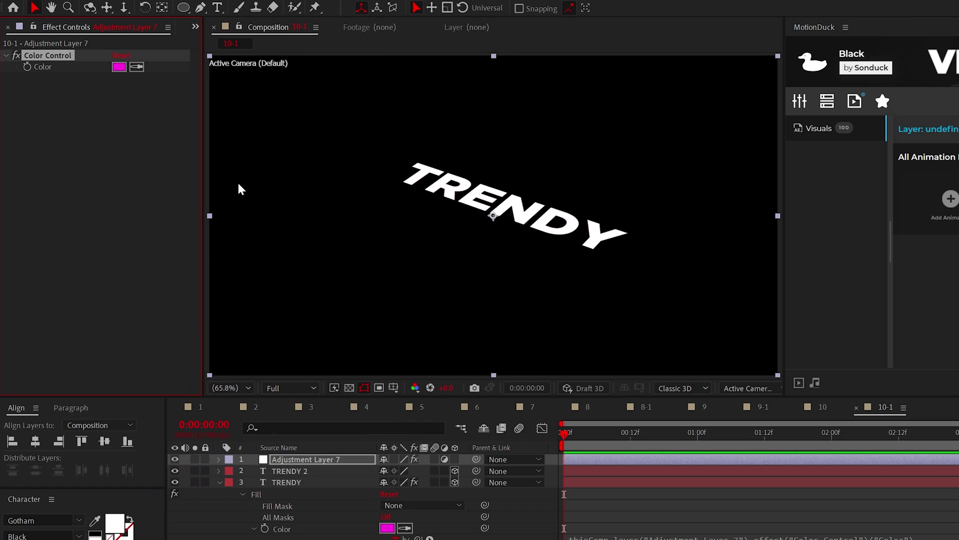
Step: Collapse TRENDY's fill properties and duplicate the layer repeatedly to stack copies
left_click(280, 481)
left_click(219, 481)
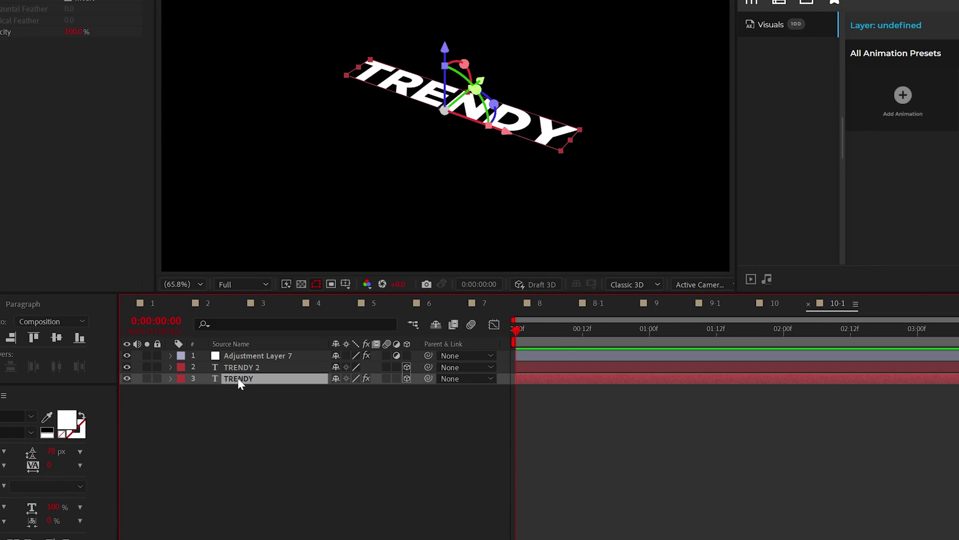
key("ctrl+d")
key("ctrl+d")
key("ctrl+d")
key("ctrl+d")
key("ctrl+d")
key("ctrl+d")
key("ctrl+d")
key("ctrl+d")
key("ctrl+d")
key("ctrl+d")
key("ctrl+d")
key("ctrl+d")
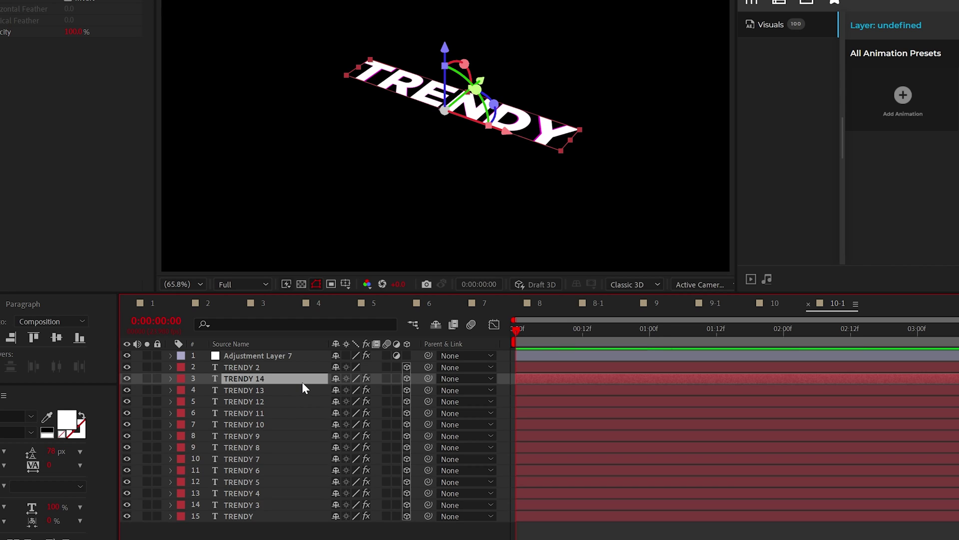
key("ctrl+d")
key("ctrl+d")
key("ctrl+d")
key("ctrl+d")
key("ctrl+d")
key("ctrl+d")
Step: Link the bottom TRENDY copy to Color Control 2, set it green, and duplicate it further
left_click(275, 397)
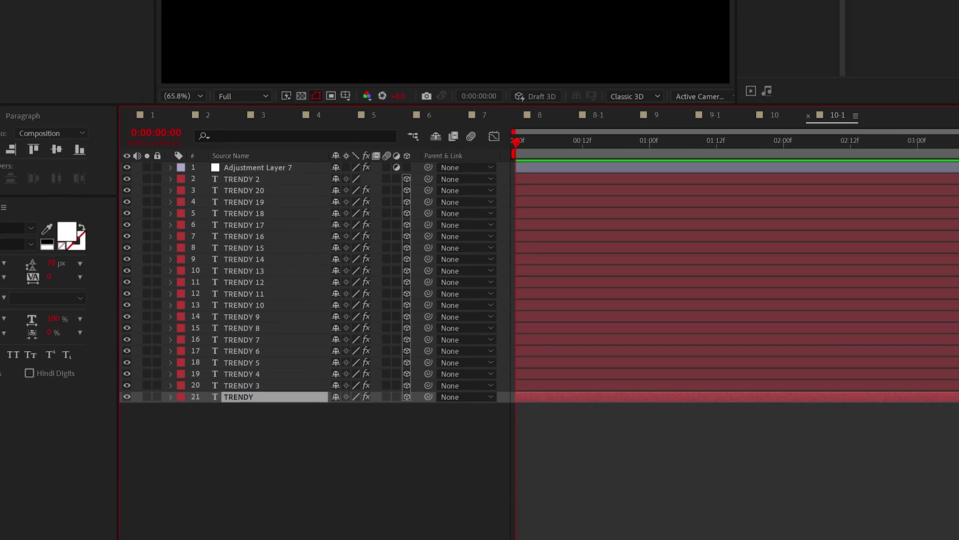
left_click(249, 170)
left_click_drag(370, 420, 39, 89)
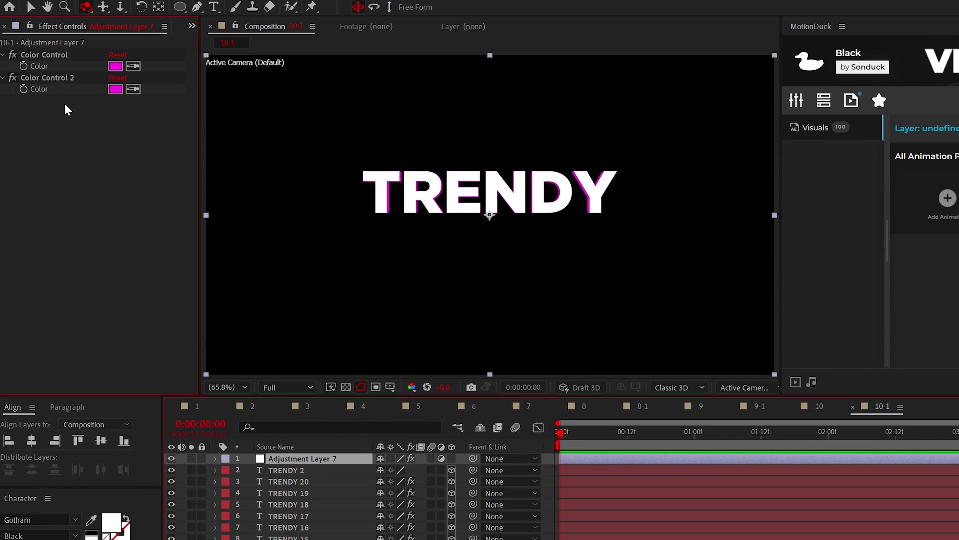
left_click(115, 89)
left_click(244, 489)
left_click(347, 371)
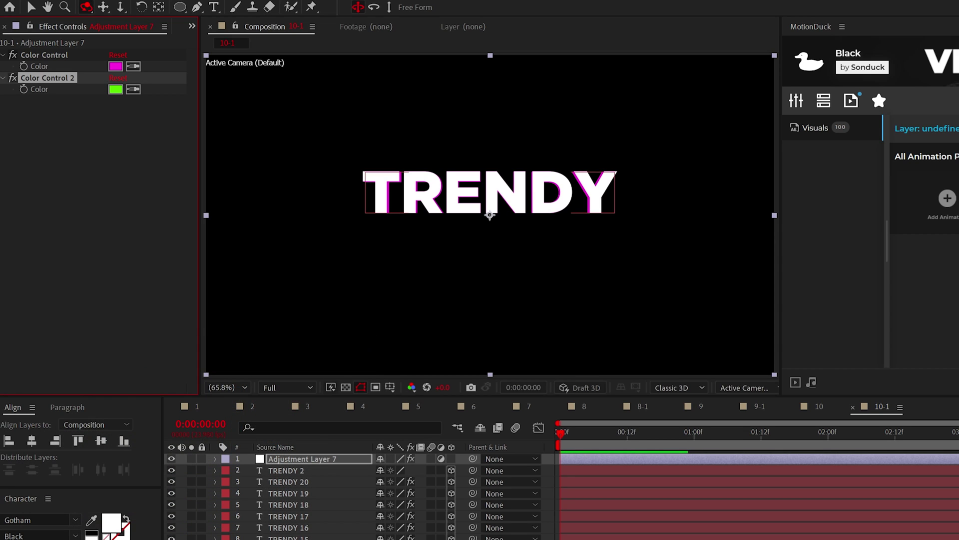
key("ctrl+d")
key("ctrl+d")
key("ctrl+d")
key("ctrl+d")
key("ctrl+d")
key("ctrl+d")
key("ctrl+d")
key("ctrl+d")
key("ctrl+d")
key("ctrl+d")
key("ctrl+d")
key("ctrl+d")
key("ctrl+d")
key("ctrl+d")
key("ctrl+d")
key("ctrl+d")
key("ctrl+d")
key("ctrl+d")
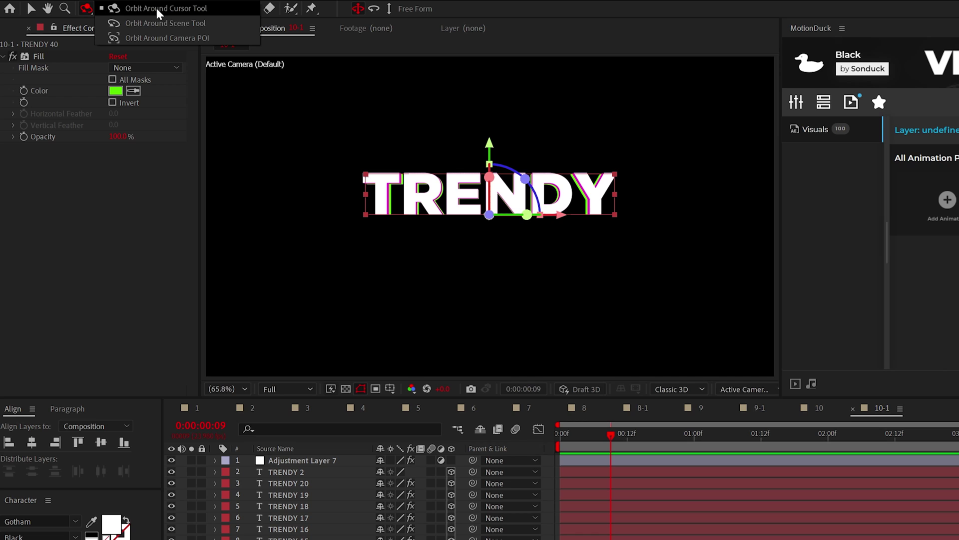
Step: Keyframe both colour controls, starting the first with green sampled by eyedropper
left_click(157, 9)
left_click_drag(501, 189, 460, 158)
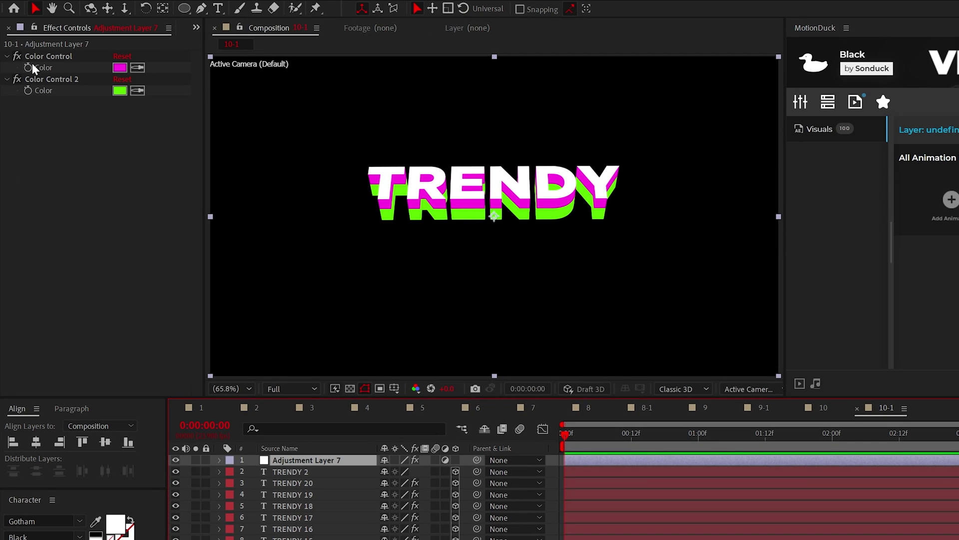
left_click(27, 89)
key("u")
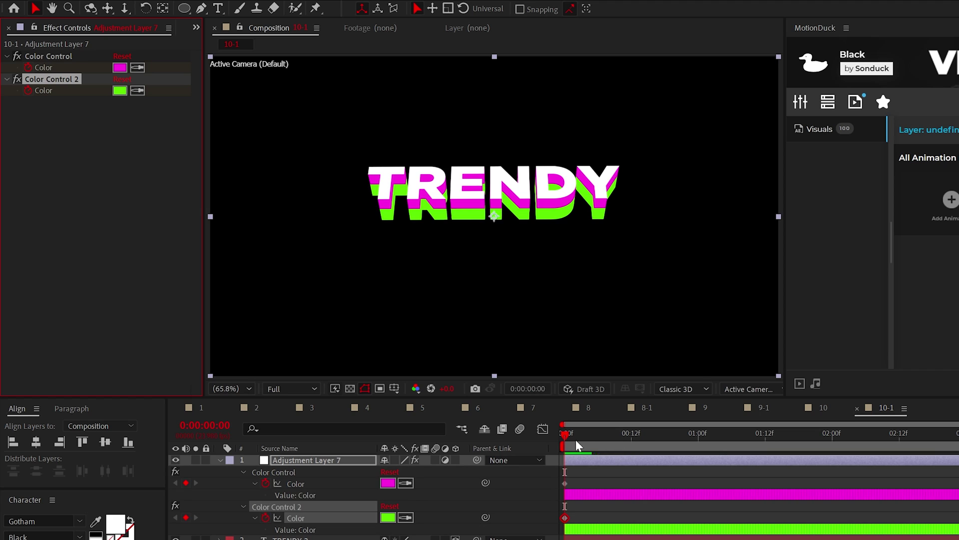
left_click(571, 437)
left_click(412, 485)
left_click(388, 517)
Step: Set the second control to magenta, keyframe both at frame 17, then swap colours later
left_click(386, 518)
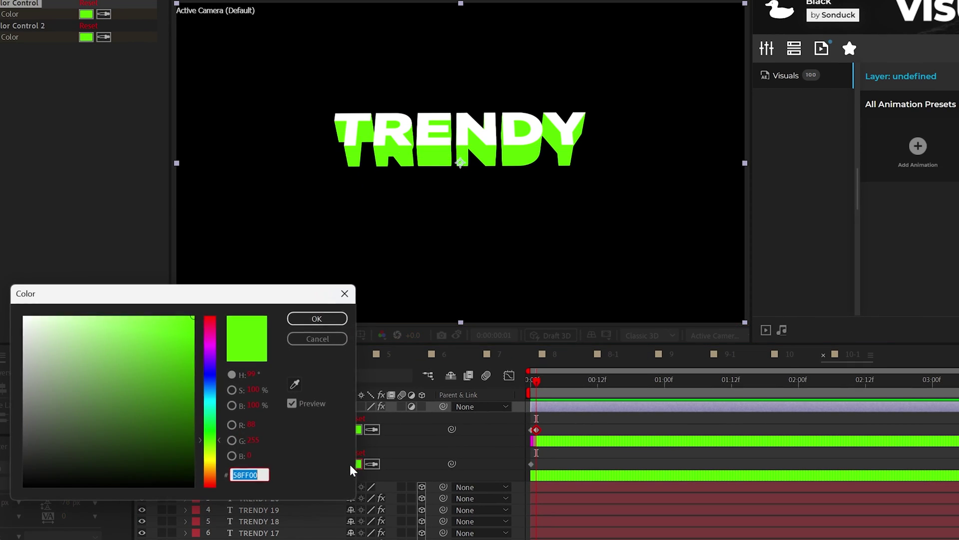
type("FF00E0")
left_click(327, 320)
left_click_drag(536, 381, 627, 381)
left_click(152, 429)
left_click(152, 464)
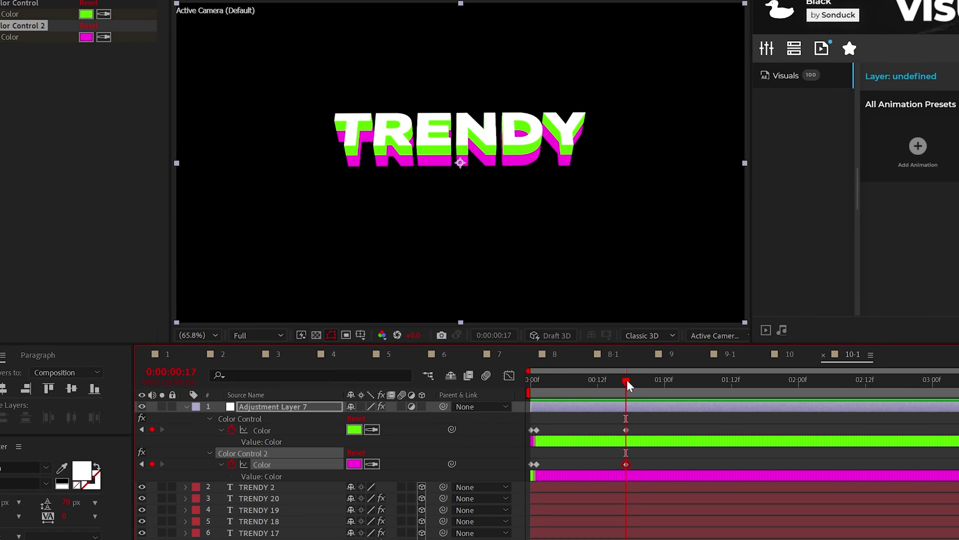
left_click(354, 464)
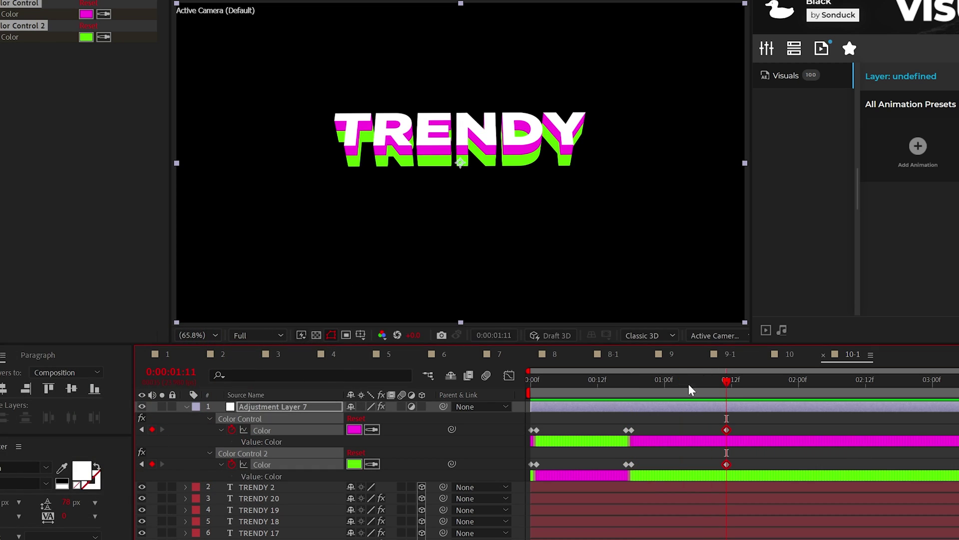